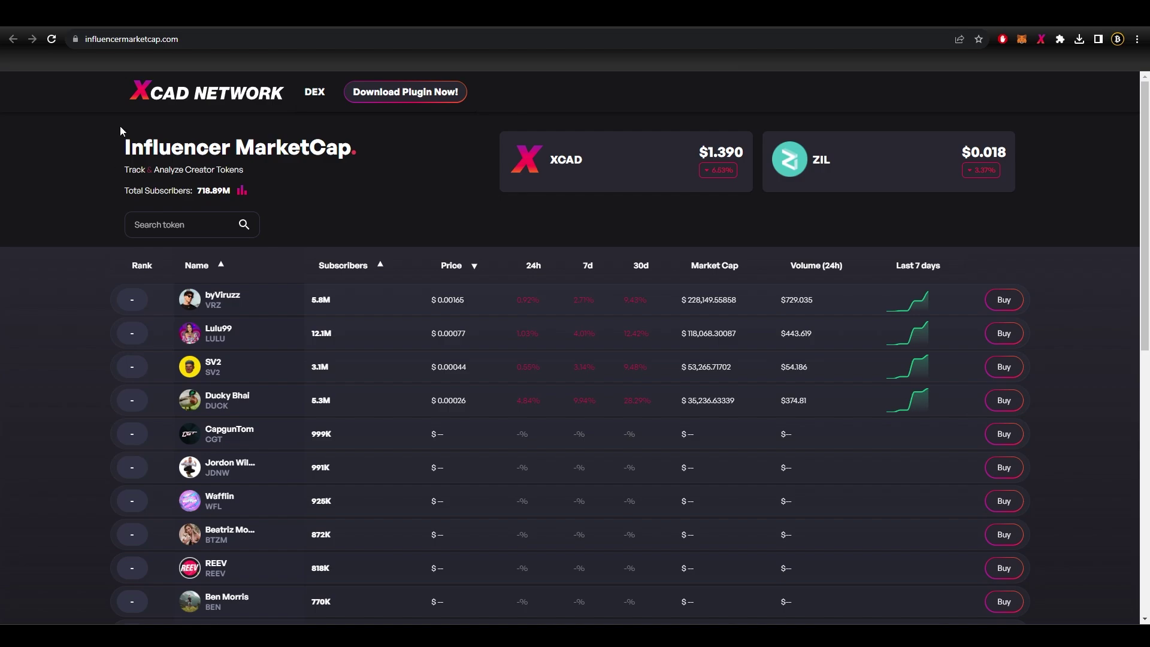
Step: Open the XCAD PLAY token page, scroll through the involved creators, then return to it
click(219, 91)
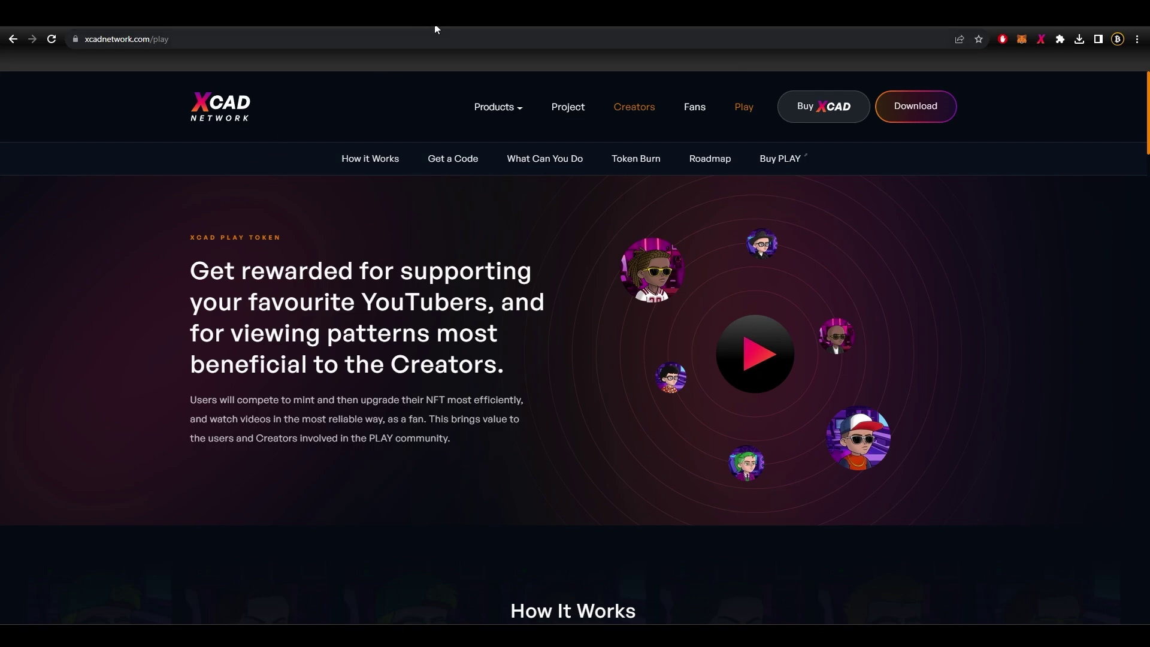
click(420, 30)
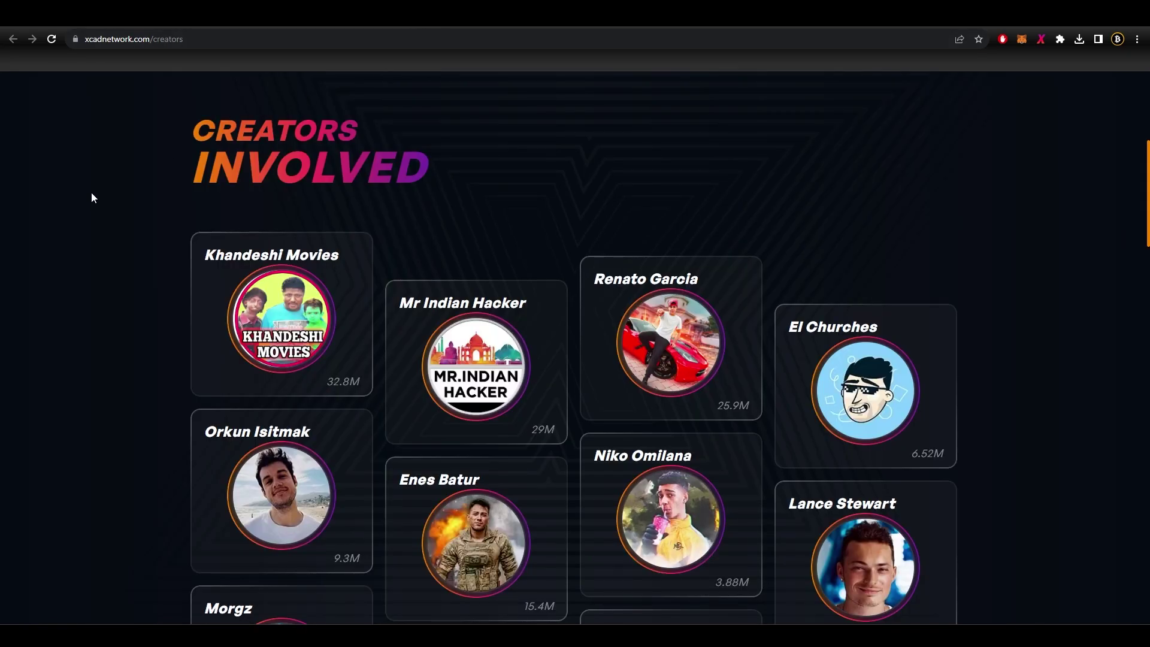
scroll(91, 194, down, 3)
scroll(91, 193, down, 4)
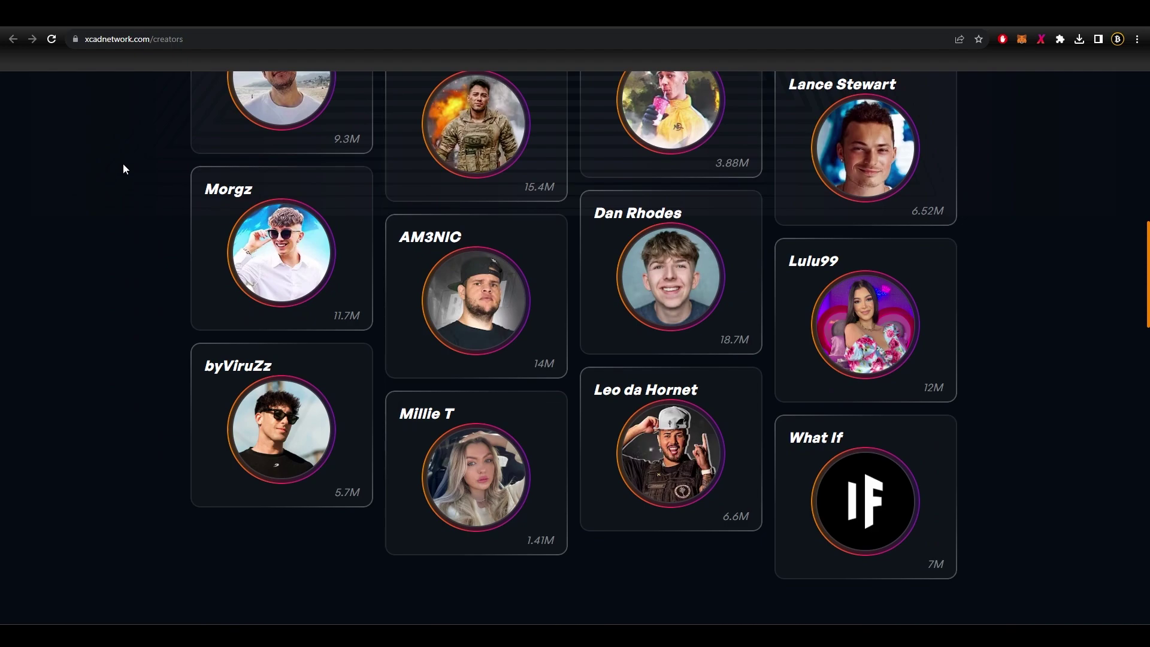
key(ctrl+Tab)
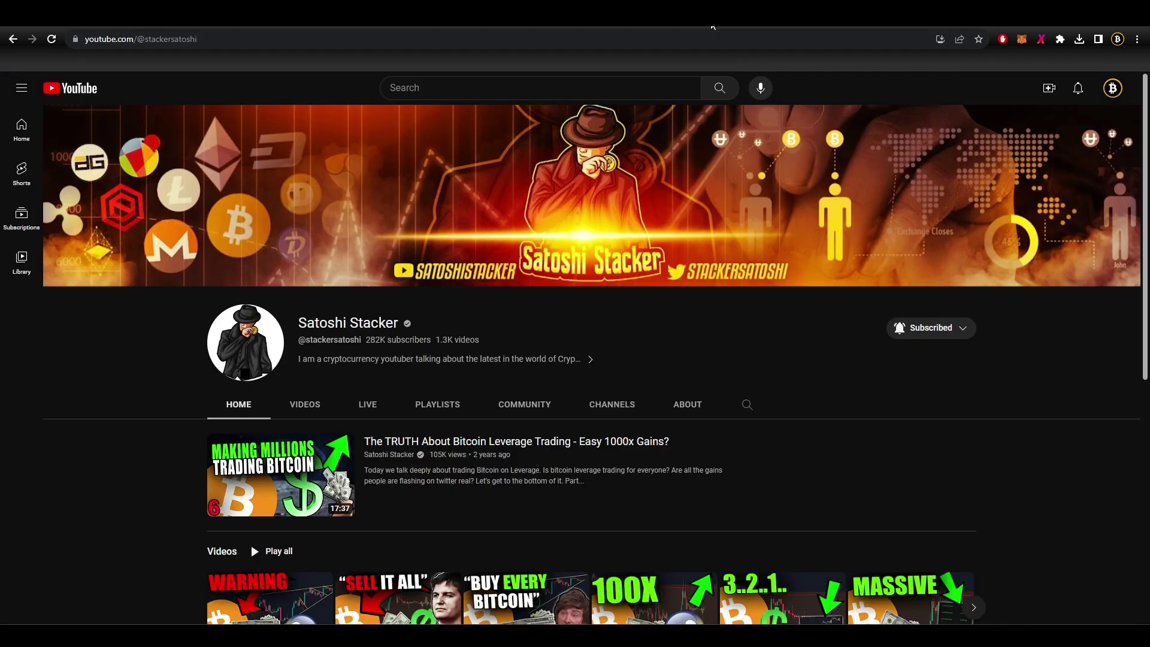
click(963, 335)
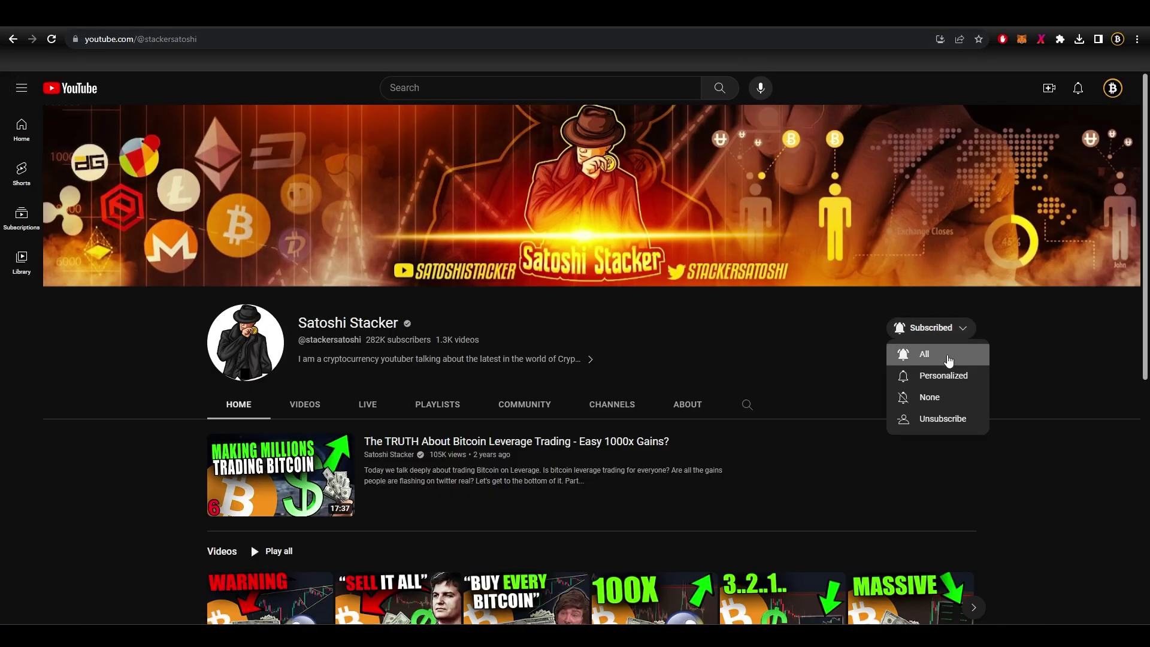
click(861, 349)
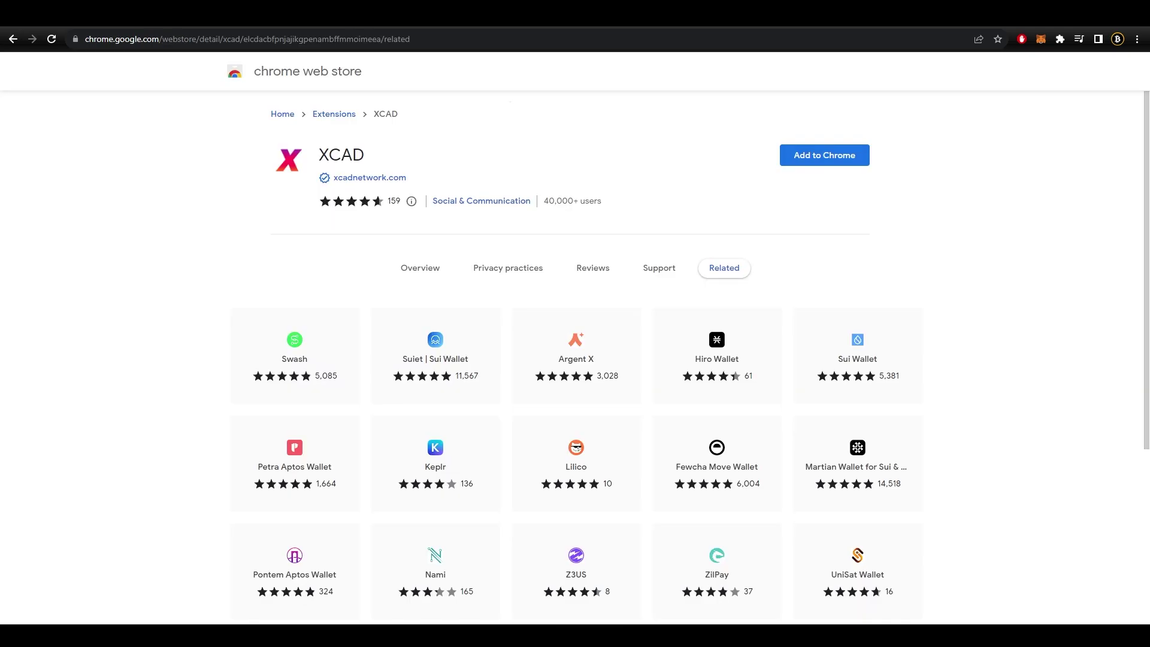
Step: Add the XCAD extension to Chrome and launch it from the toolbar
click(786, 158)
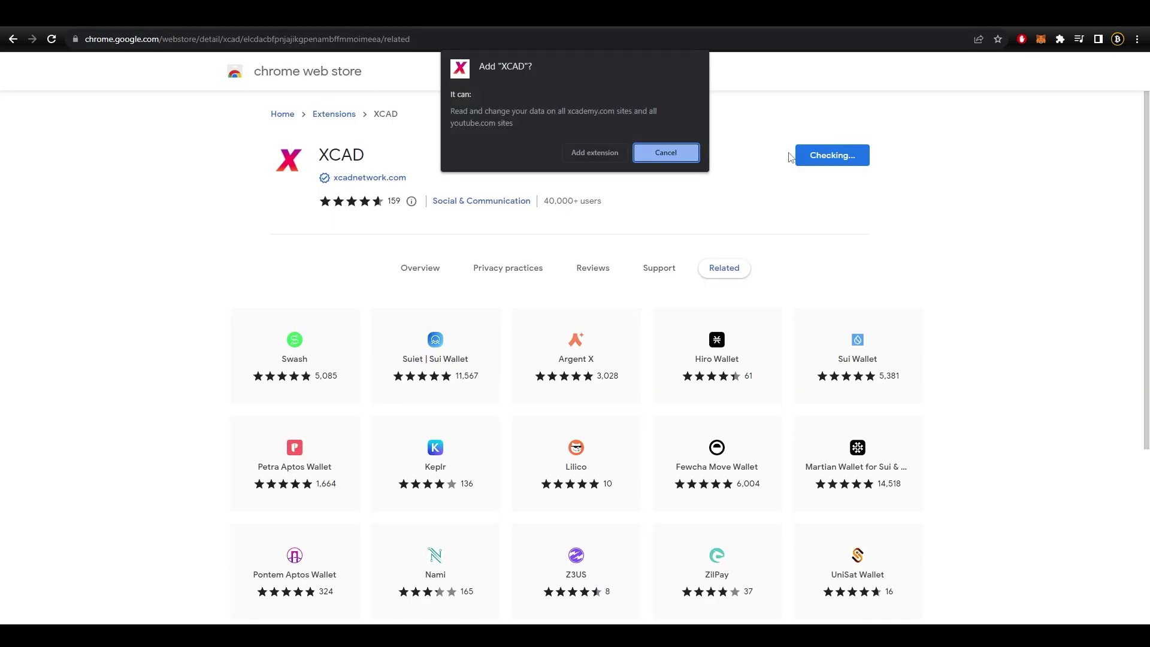
click(603, 159)
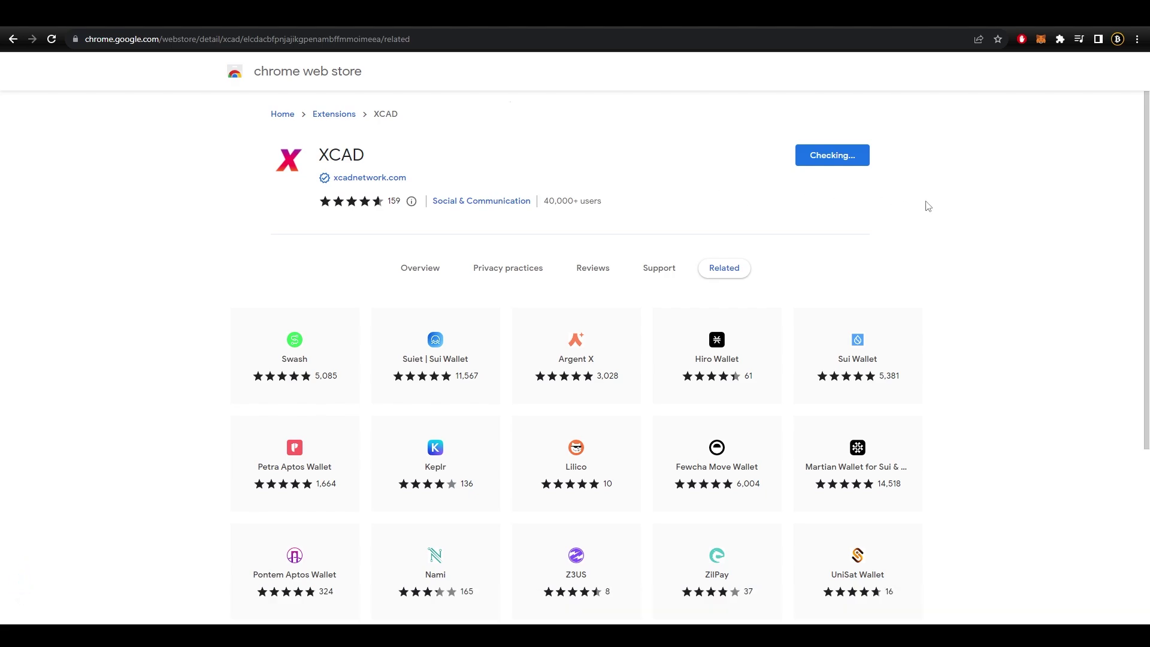
click(1041, 41)
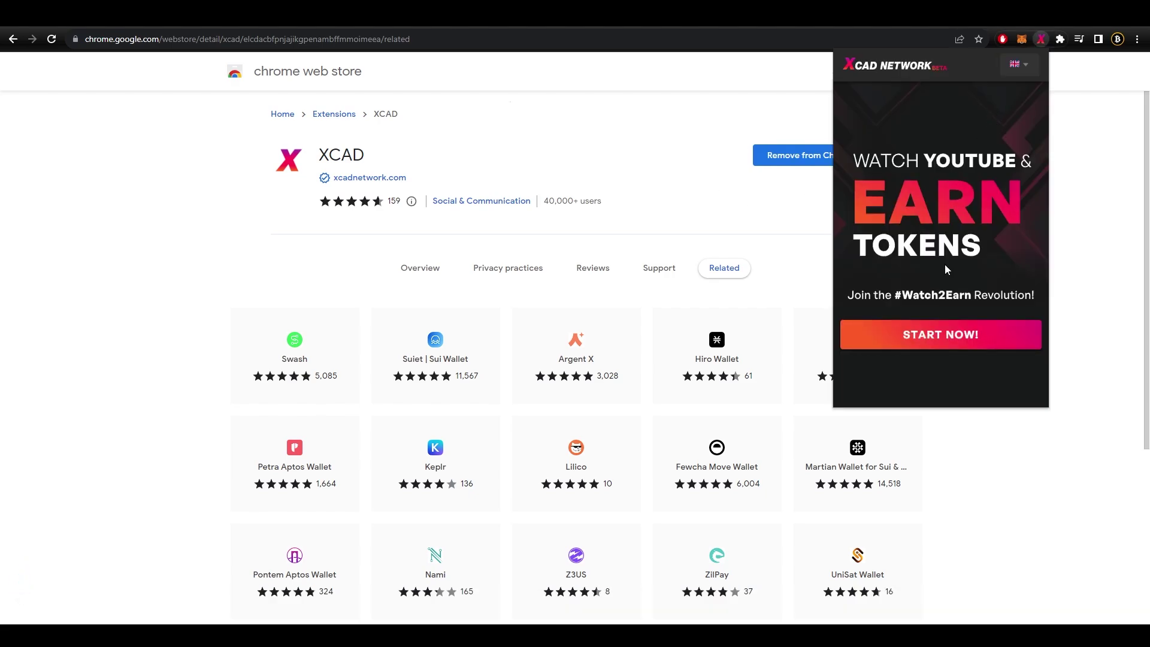
Step: Register a new XCAD account and verify its email with the pasted code
click(944, 340)
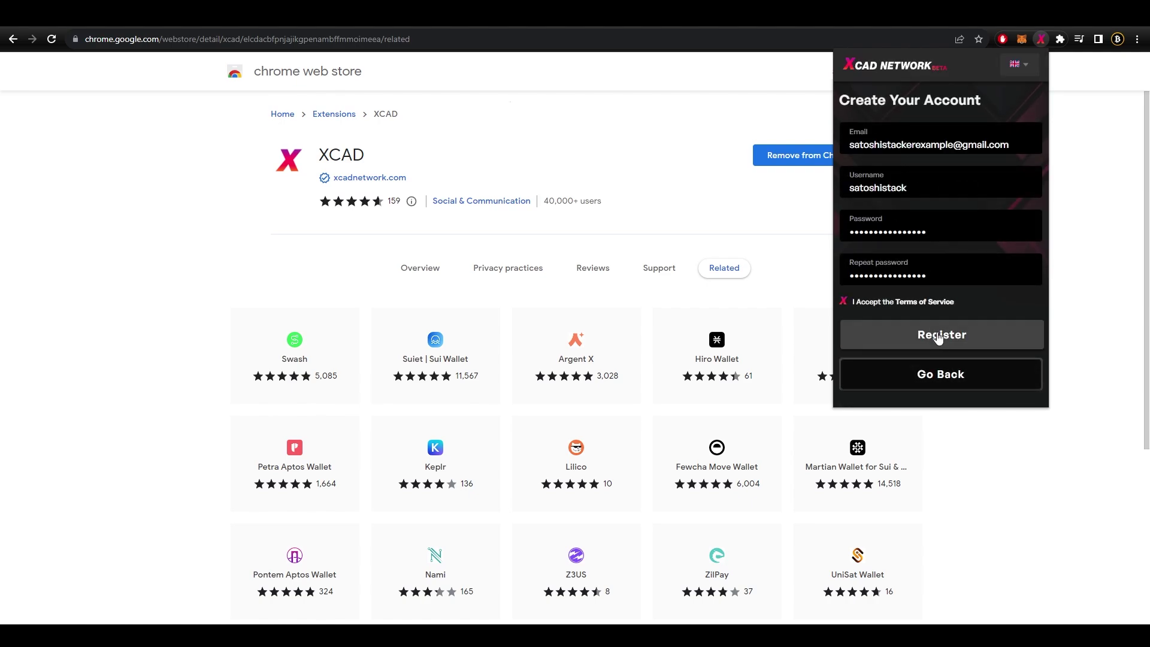
click(938, 335)
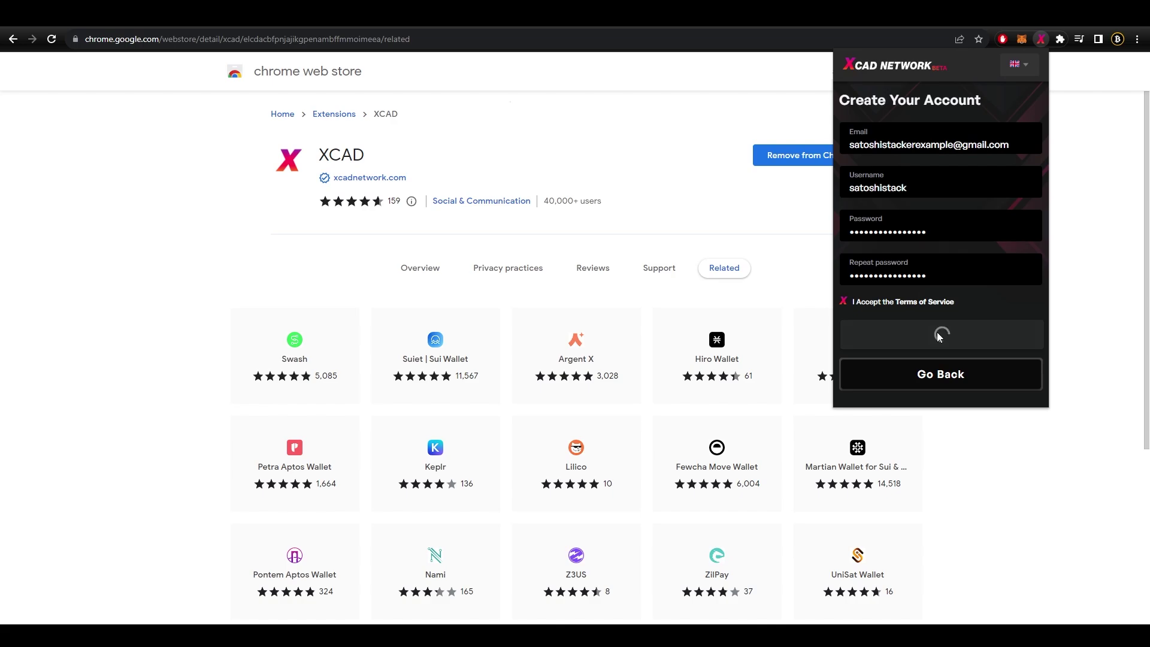
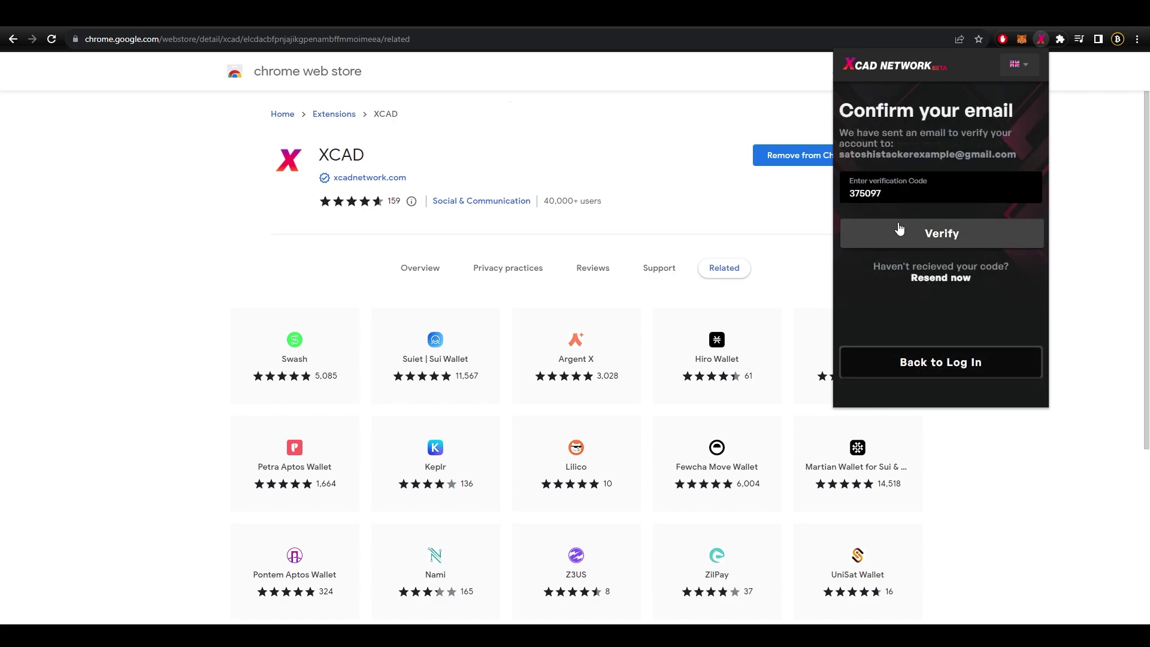
click(907, 231)
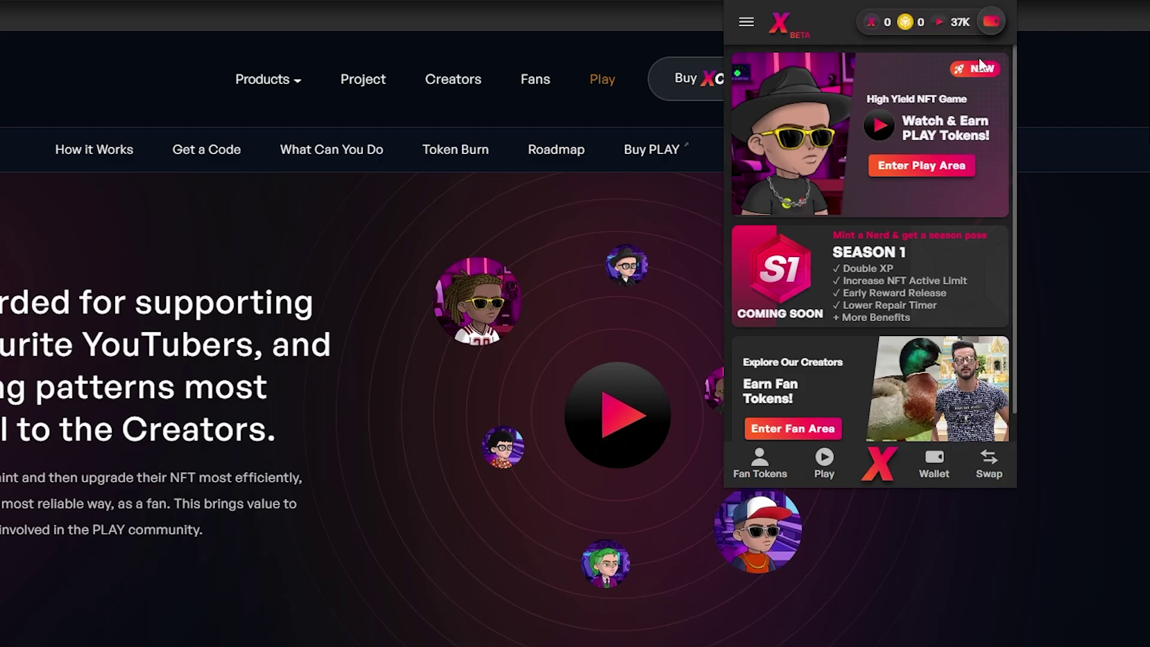
Step: Review the wallet balances and bring up the token swap form's amount field
click(927, 474)
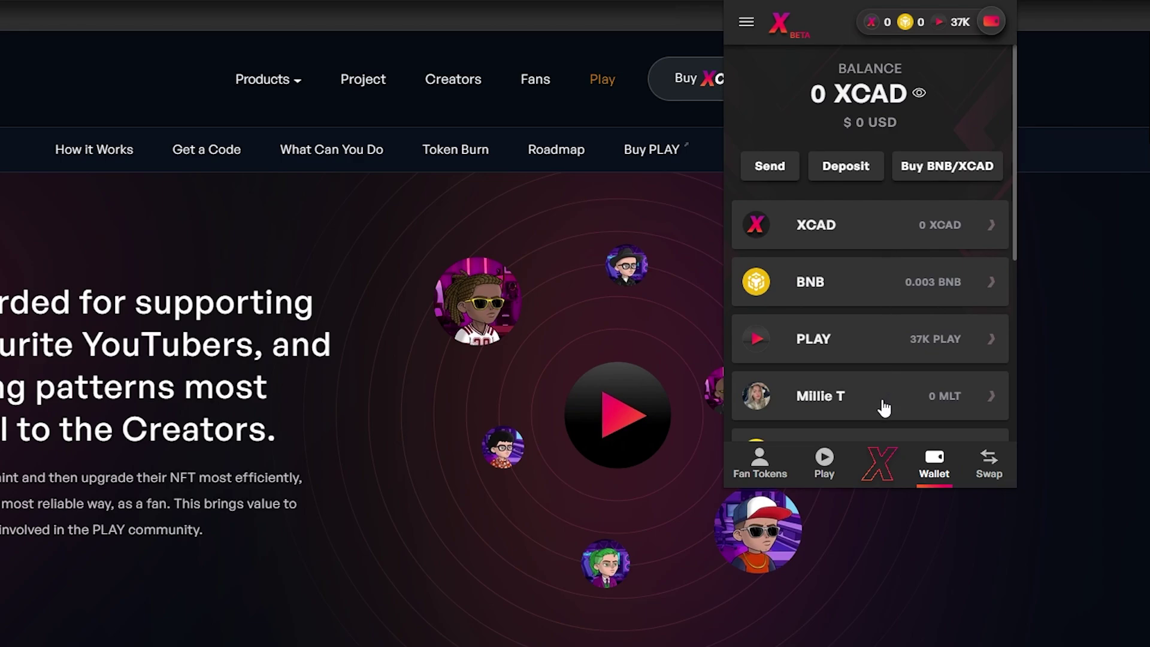
click(990, 467)
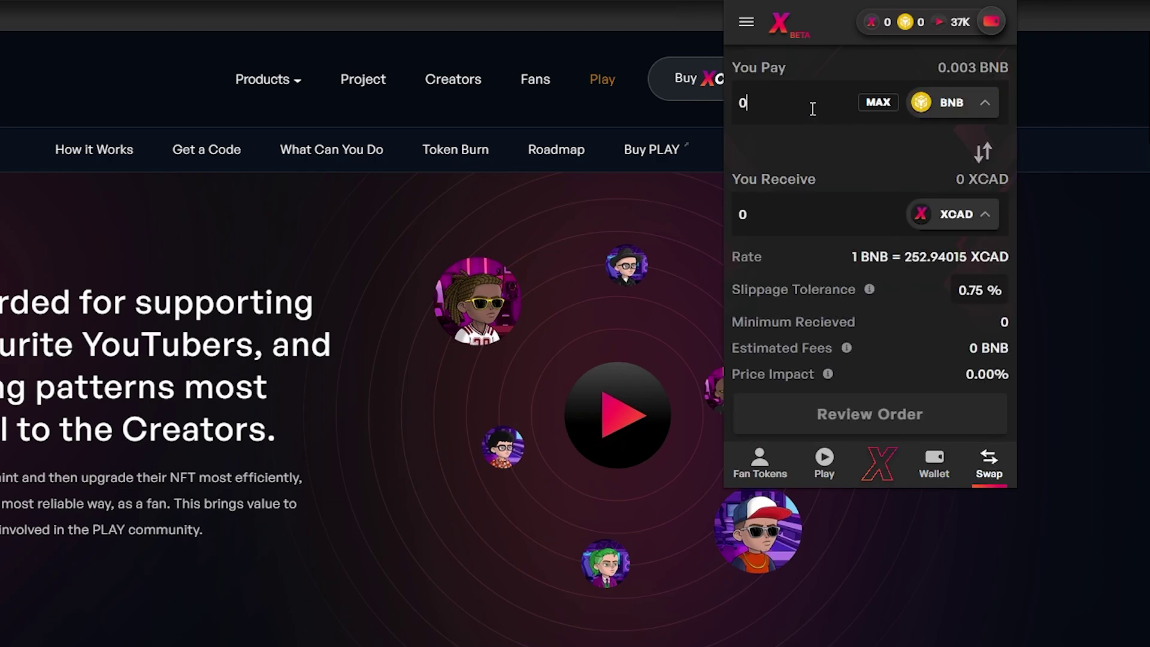
click(798, 223)
Step: Switch to the Play Area access screen, briefly revisit the wallet, and return to Play
click(822, 467)
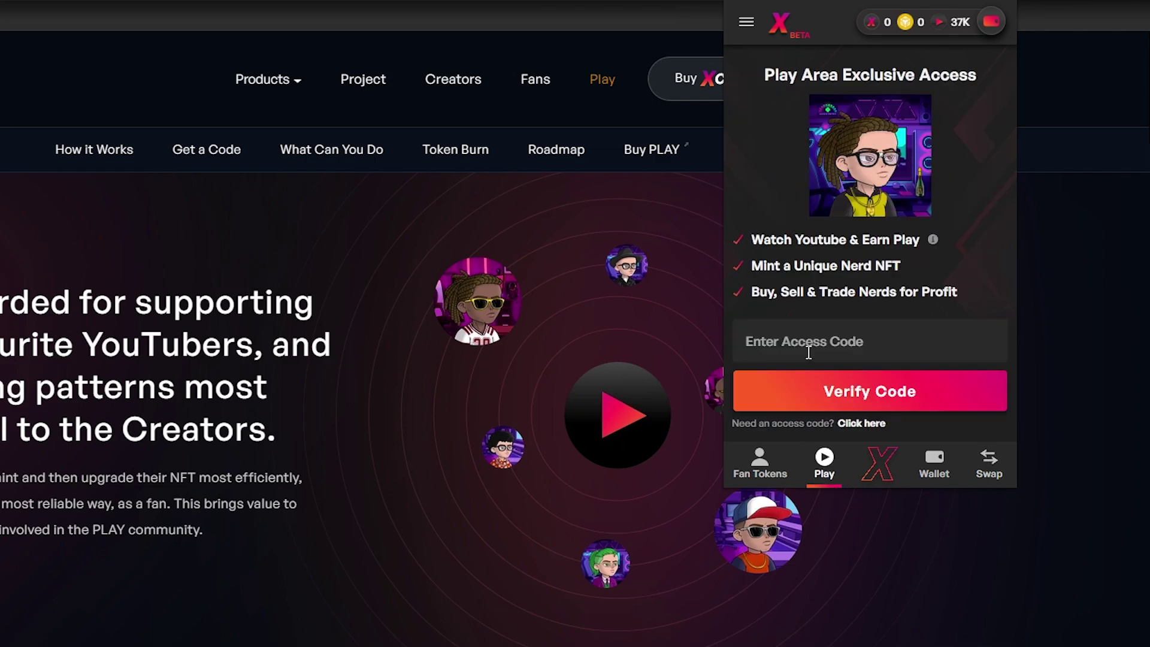
click(934, 462)
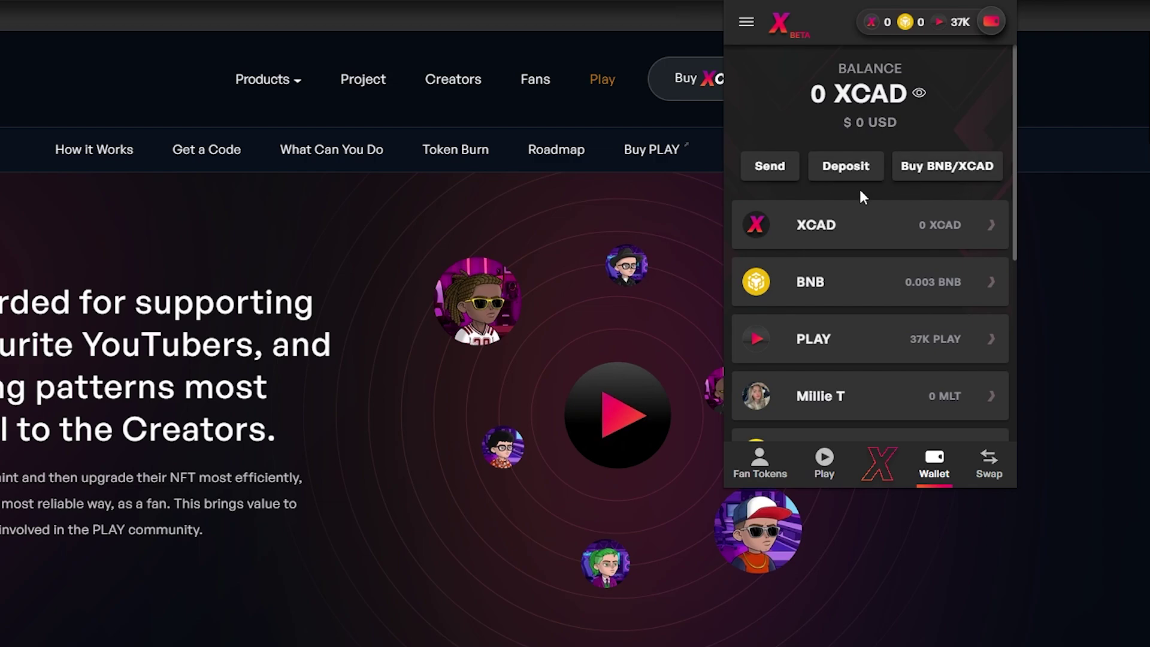
click(825, 463)
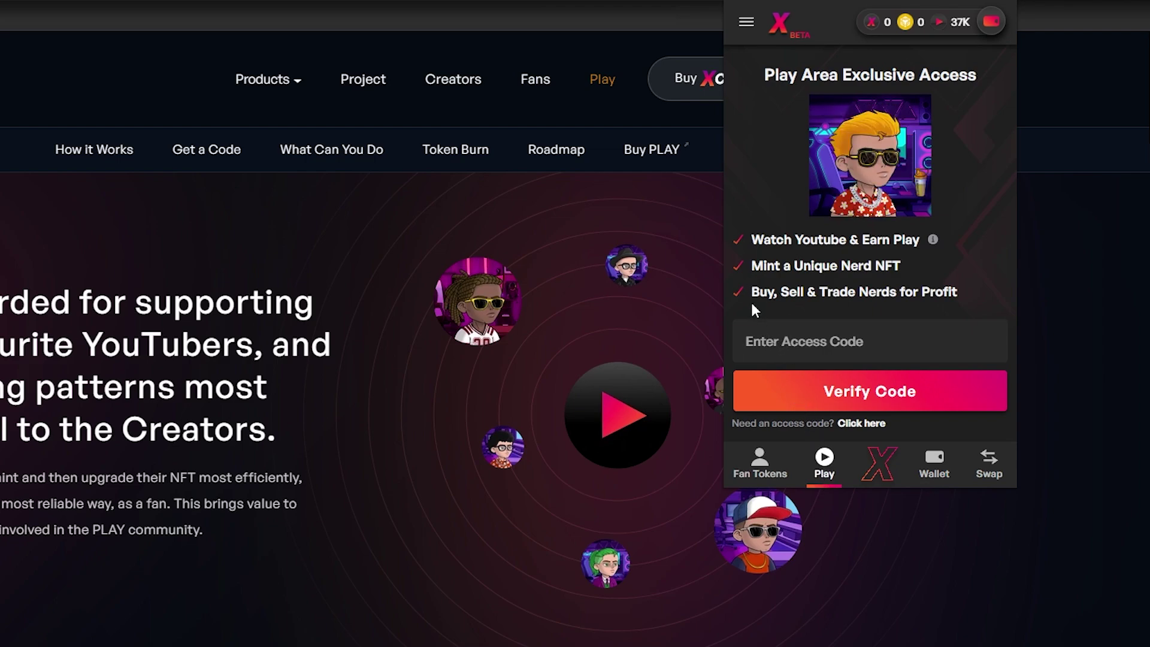
Step: Paste the Play Area access code and verify it
click(767, 339)
key(ctrl+v)
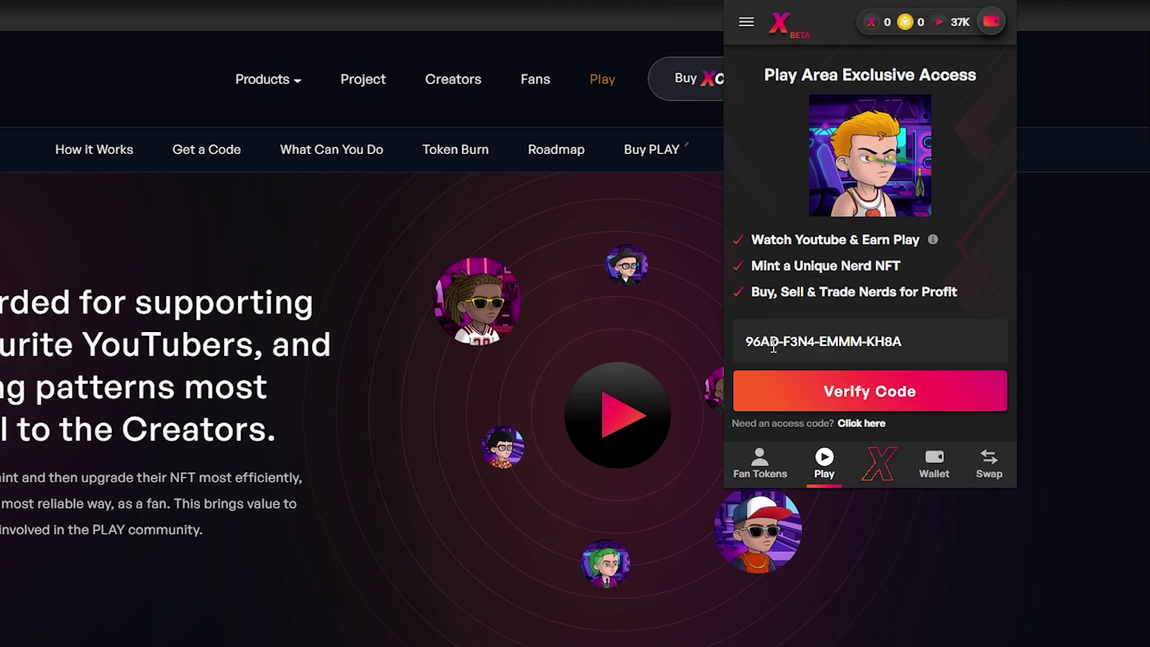
click(898, 390)
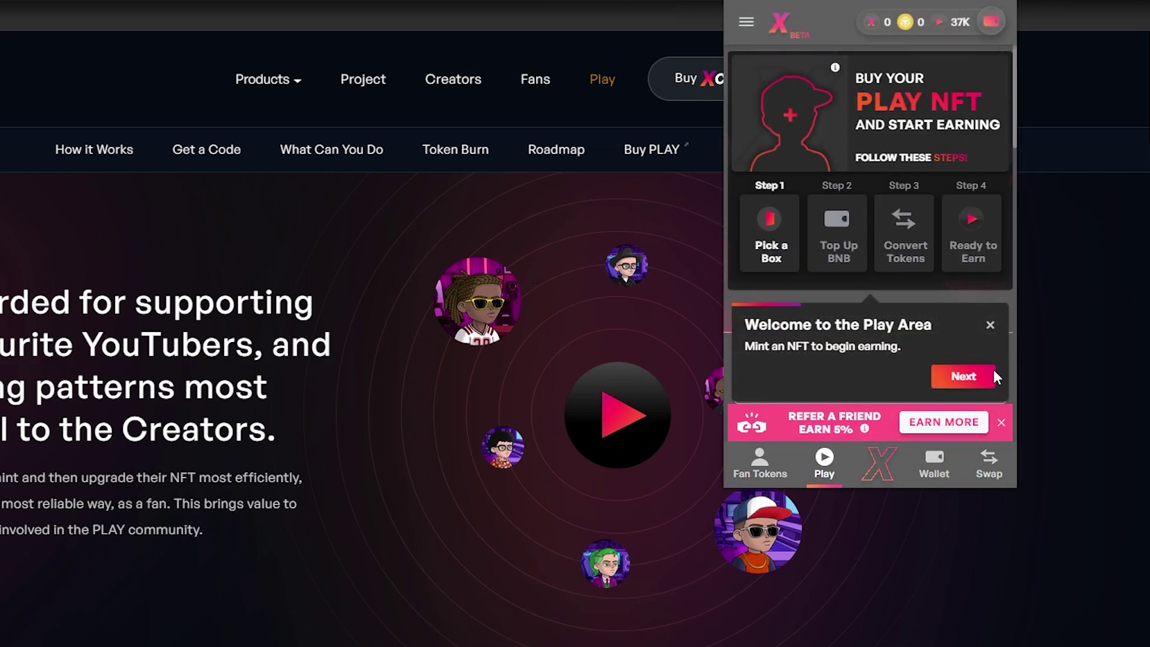
Step: Step through the Play Area walkthrough (creators, NFT Earnings, Unclaimed Tokens) and accept it
click(966, 374)
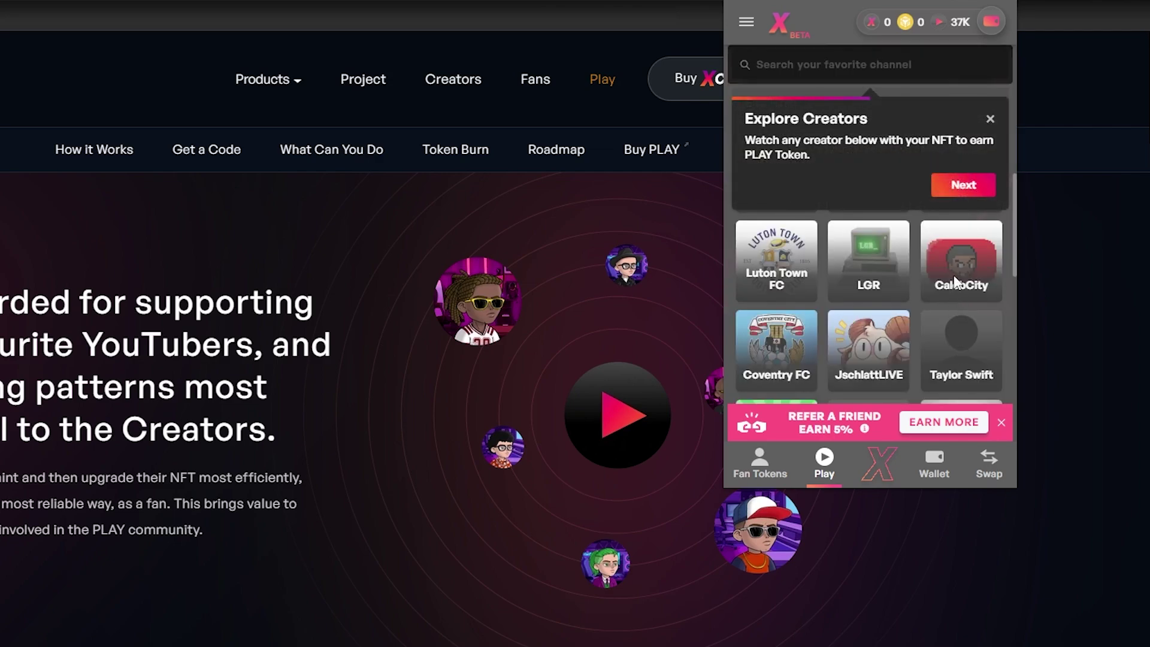
click(963, 185)
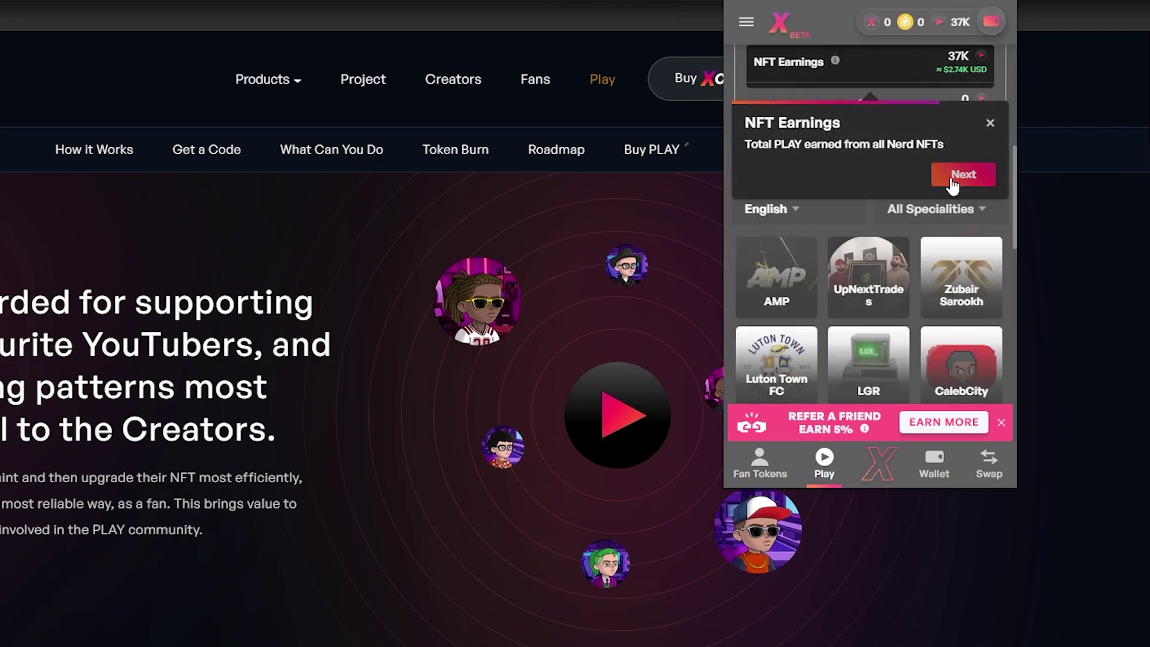
click(953, 186)
click(957, 214)
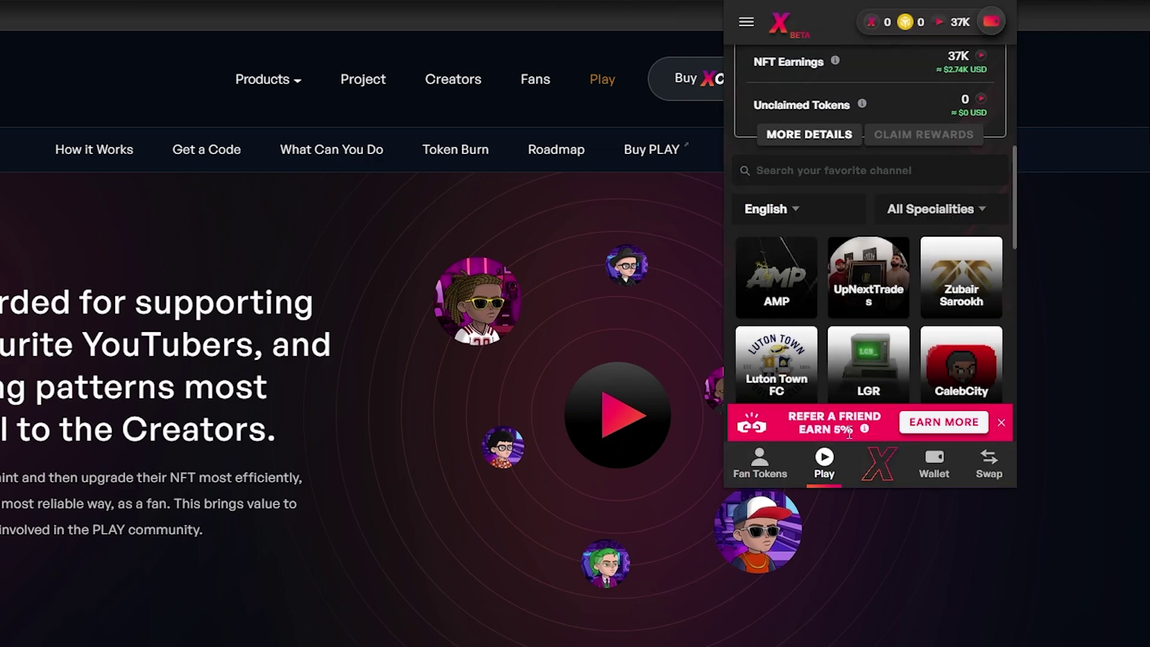
Step: Close the Refer-a-Friend banner and go to Pick a Box on the Buy your PLAY NFT page
click(1001, 423)
click(887, 339)
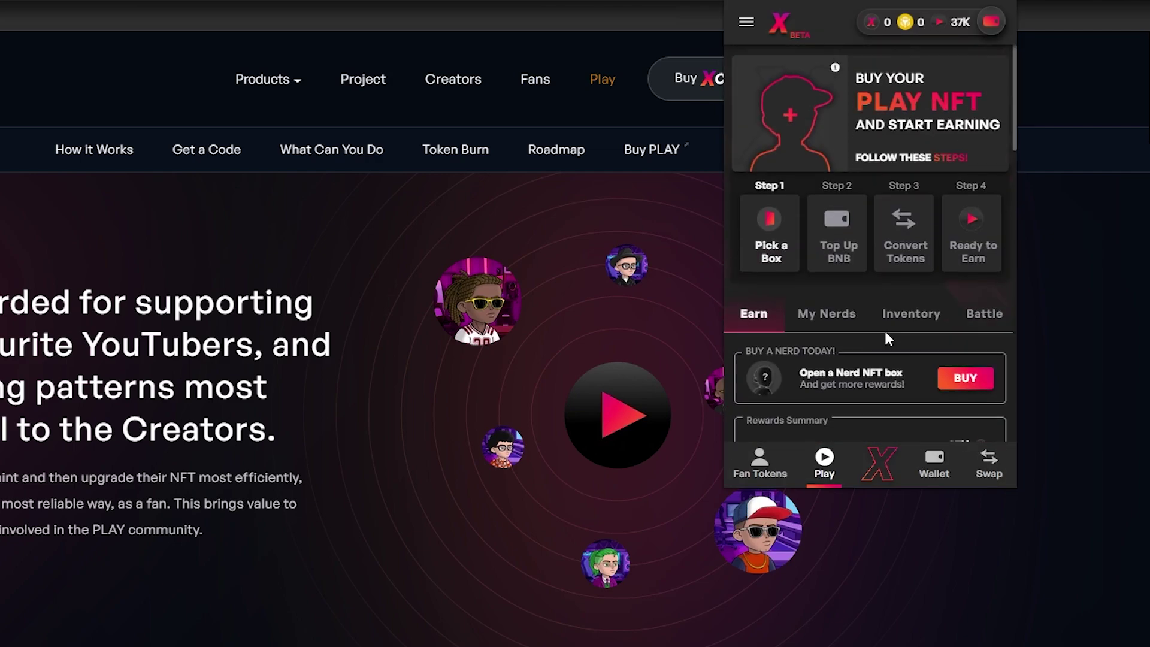
click(772, 241)
Step: Compare the Rare, Mystery, Common and Basic boxes, ending back on the Rare box
click(1005, 196)
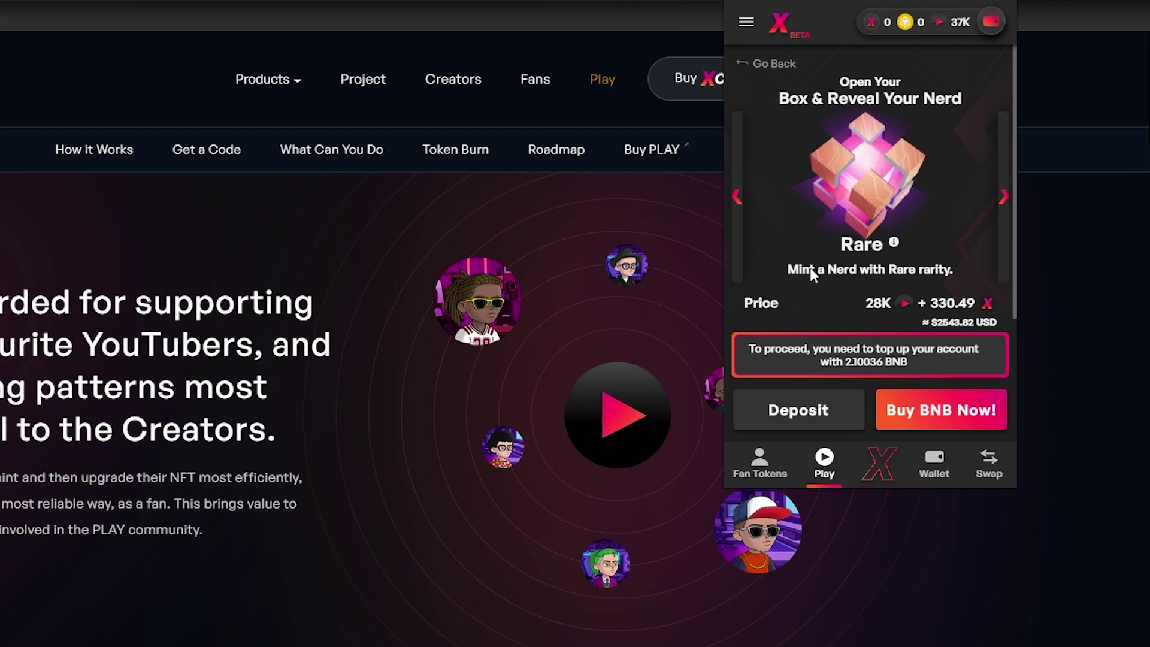
click(738, 210)
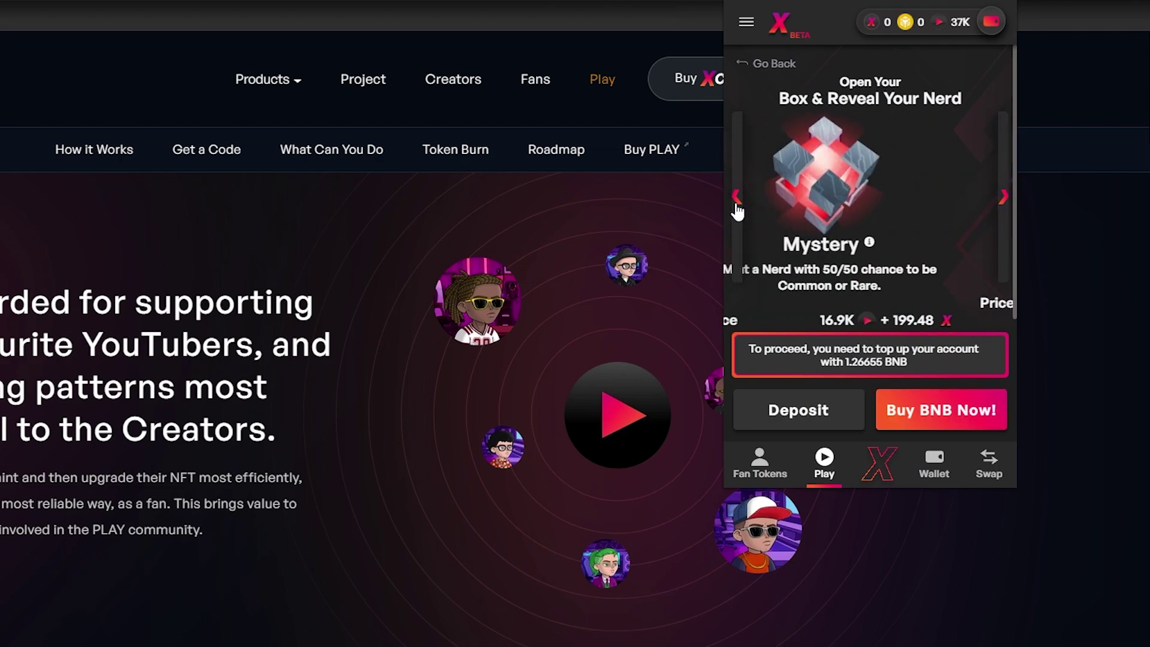
click(737, 210)
click(738, 210)
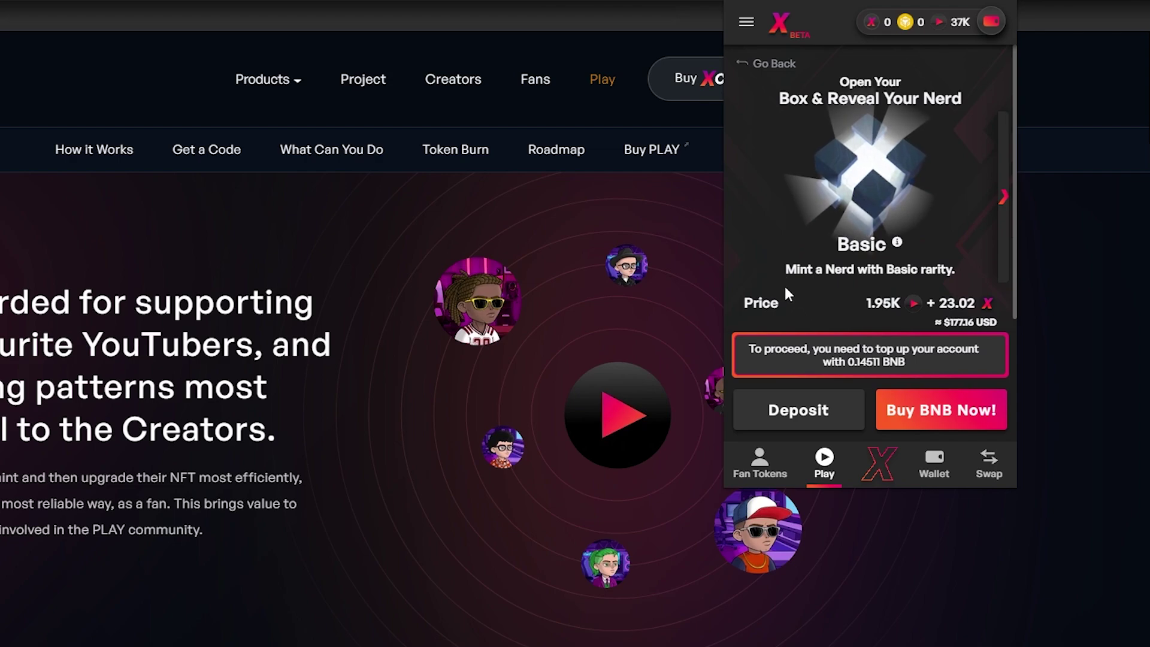
click(1004, 201)
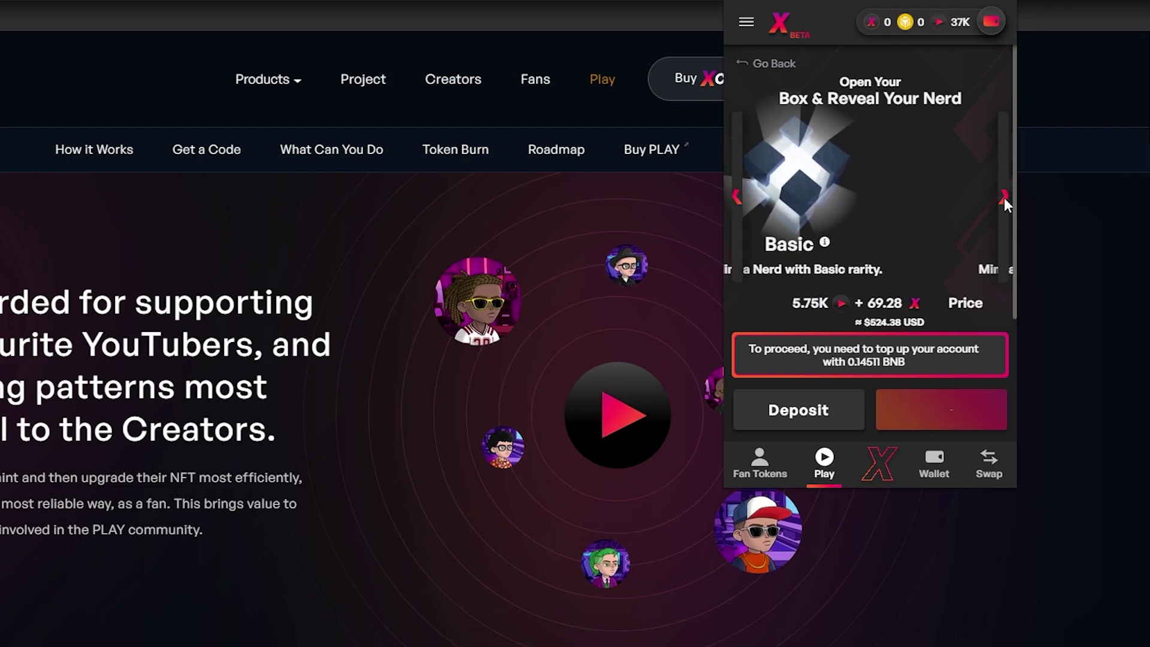
click(1005, 199)
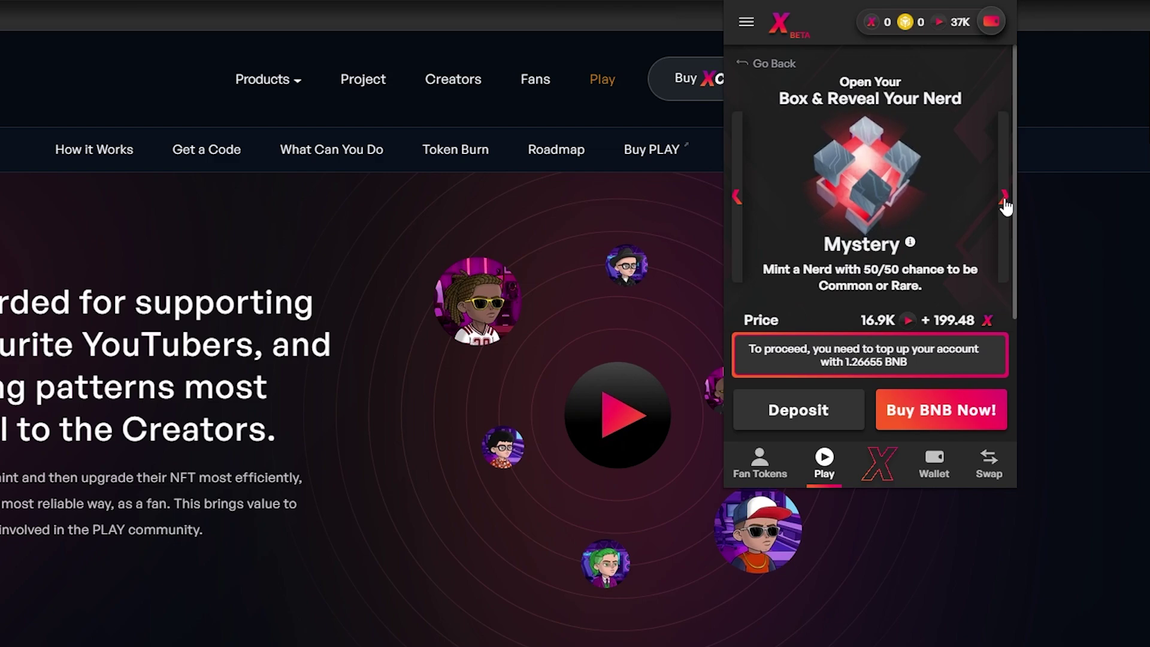
click(1005, 201)
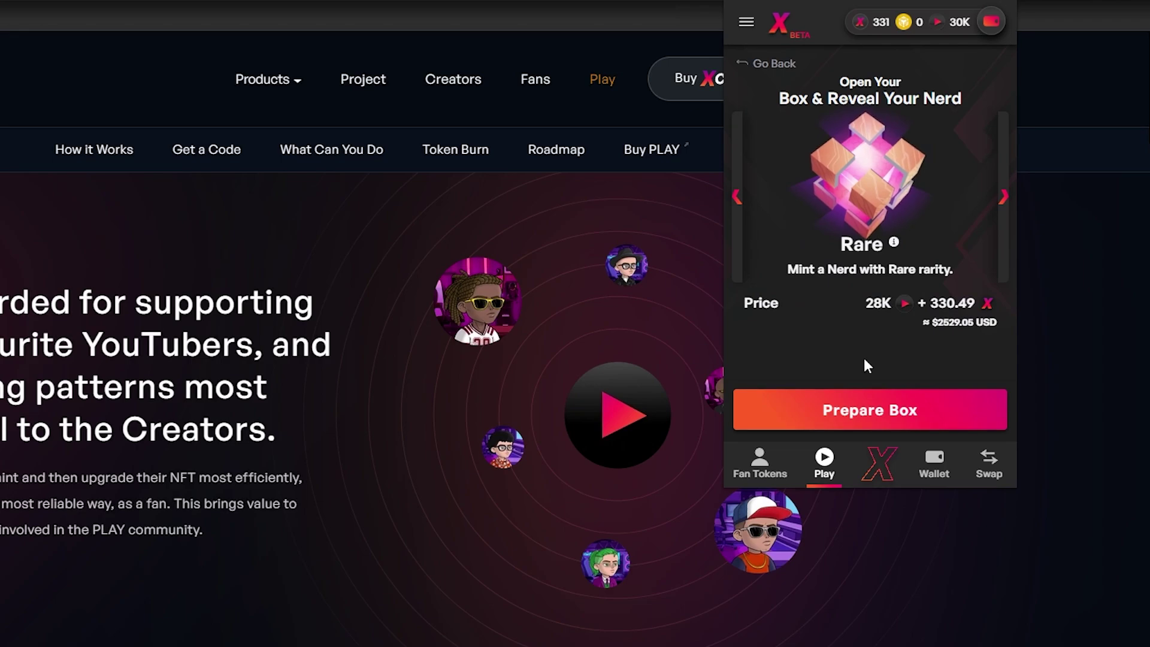
Step: Cycle again through the Basic, Common, Mystery and Rare boxes, settling on Rare
click(738, 196)
click(737, 196)
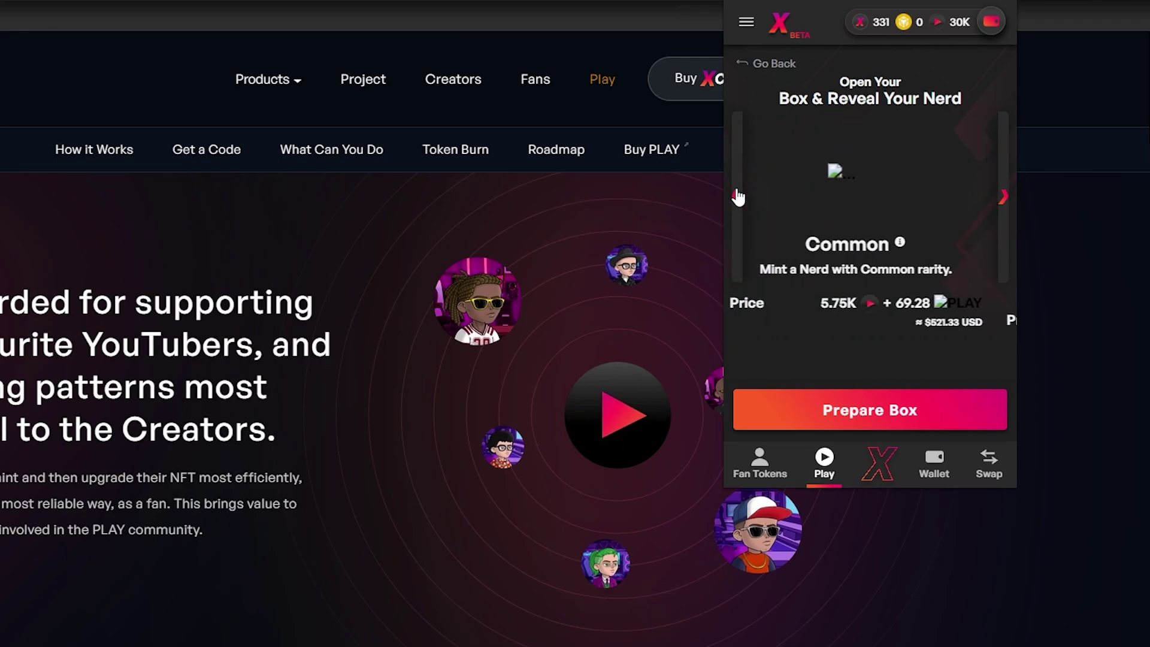
click(738, 196)
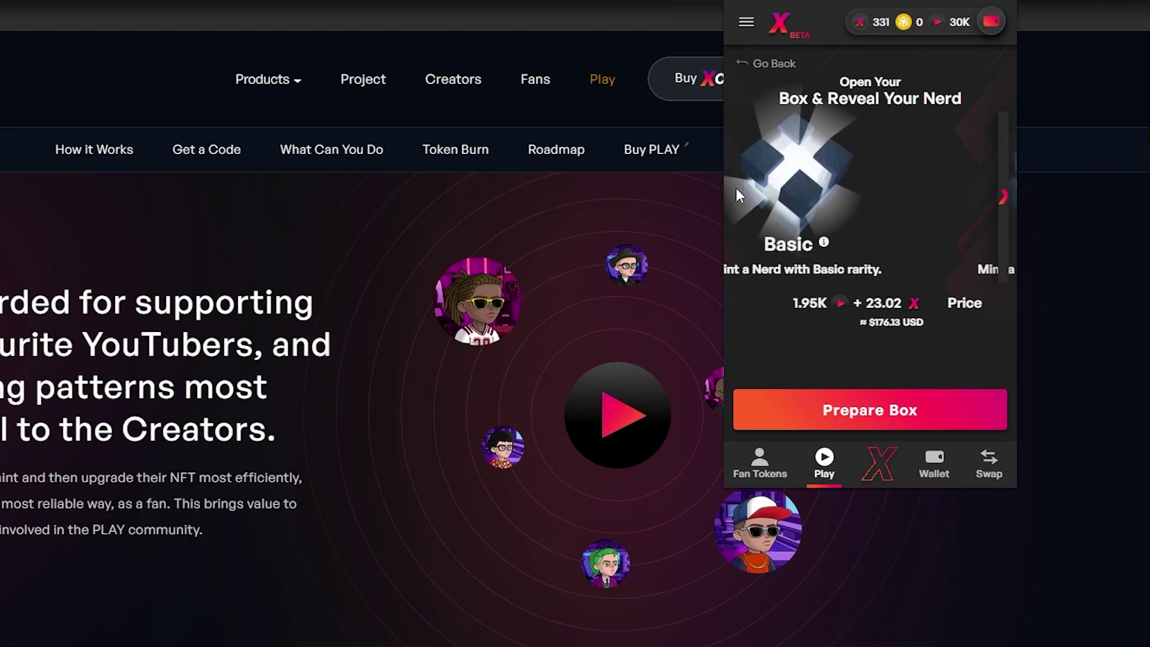
click(1004, 198)
click(1004, 198)
click(1004, 197)
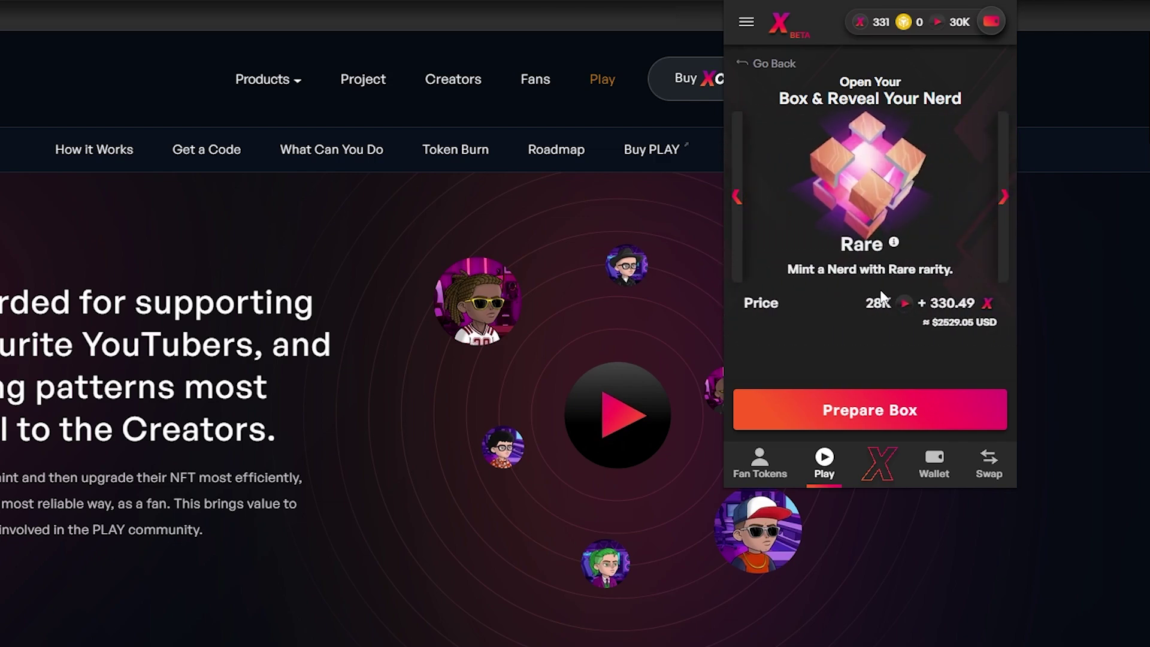
click(737, 196)
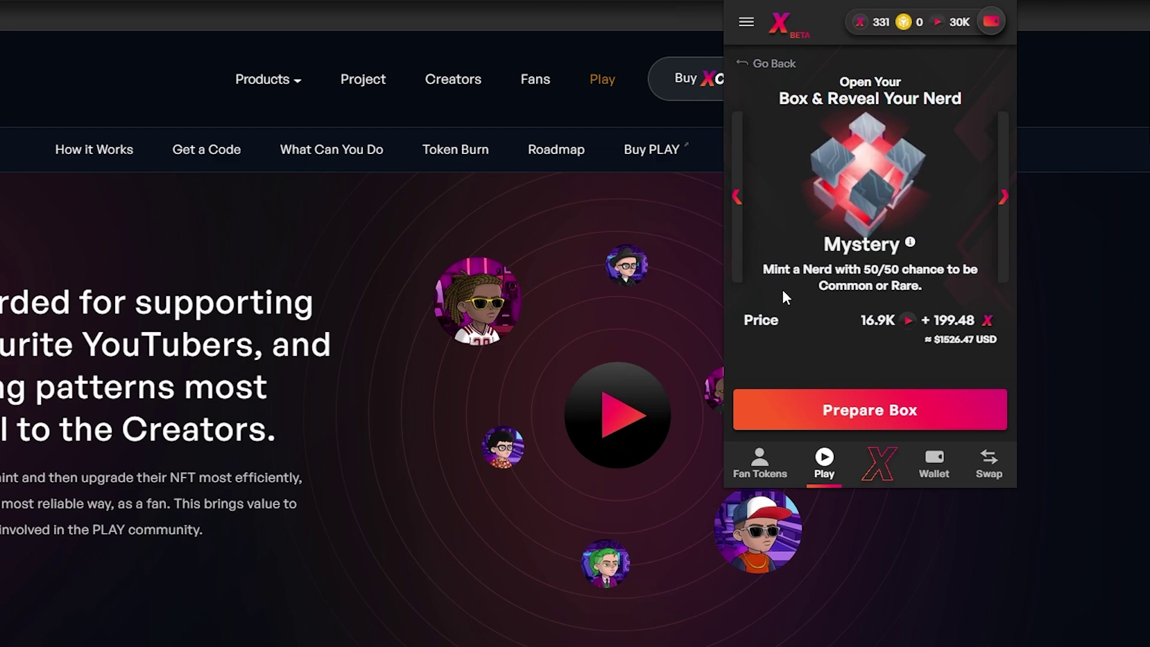
click(738, 198)
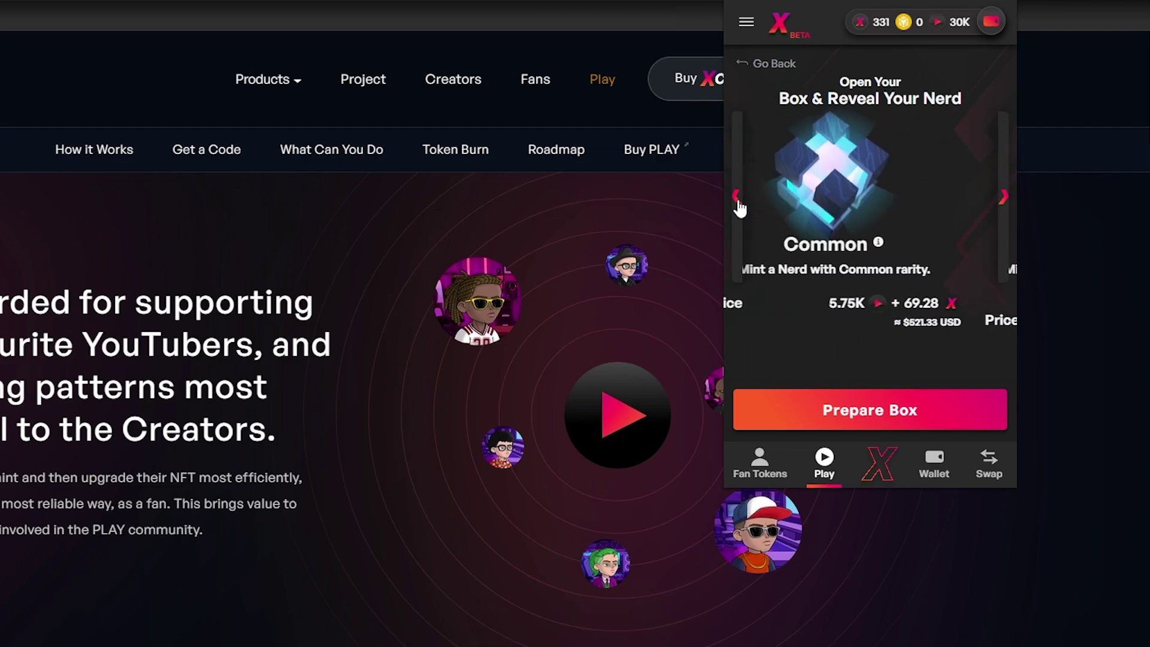
click(737, 197)
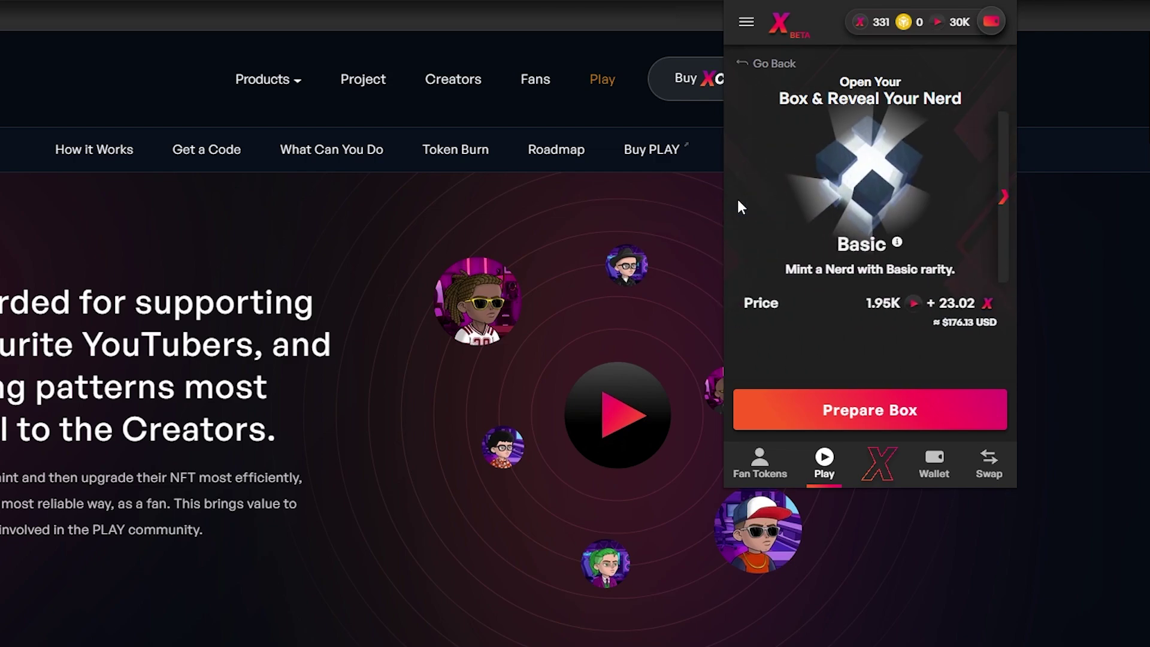
click(1003, 198)
click(1004, 198)
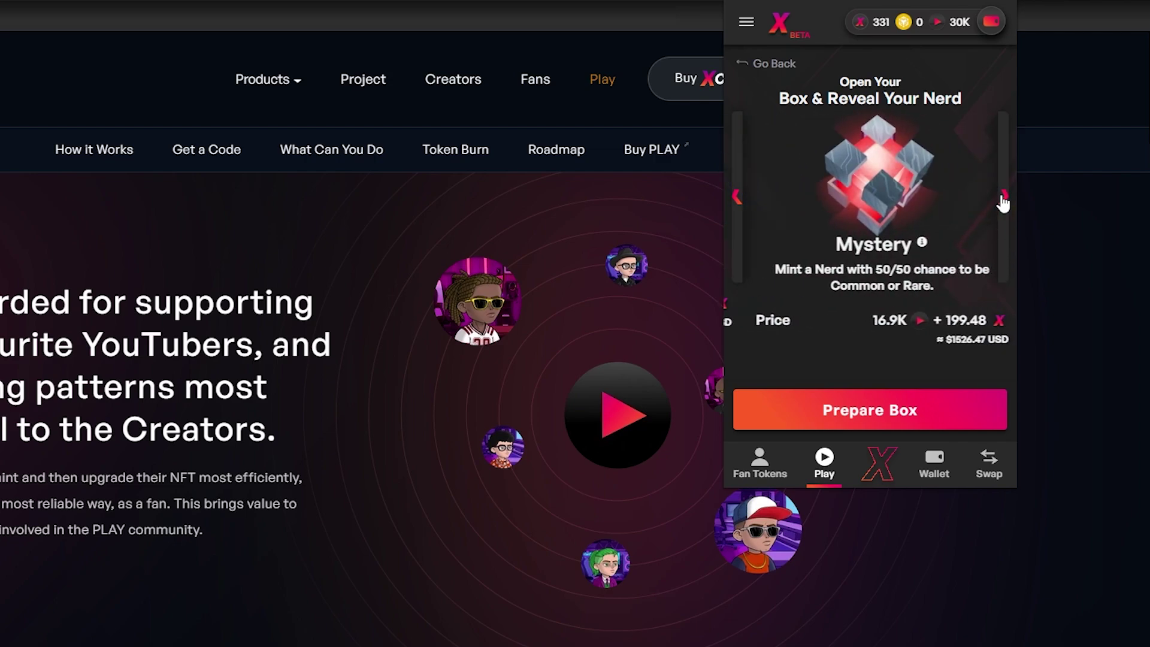
click(1003, 198)
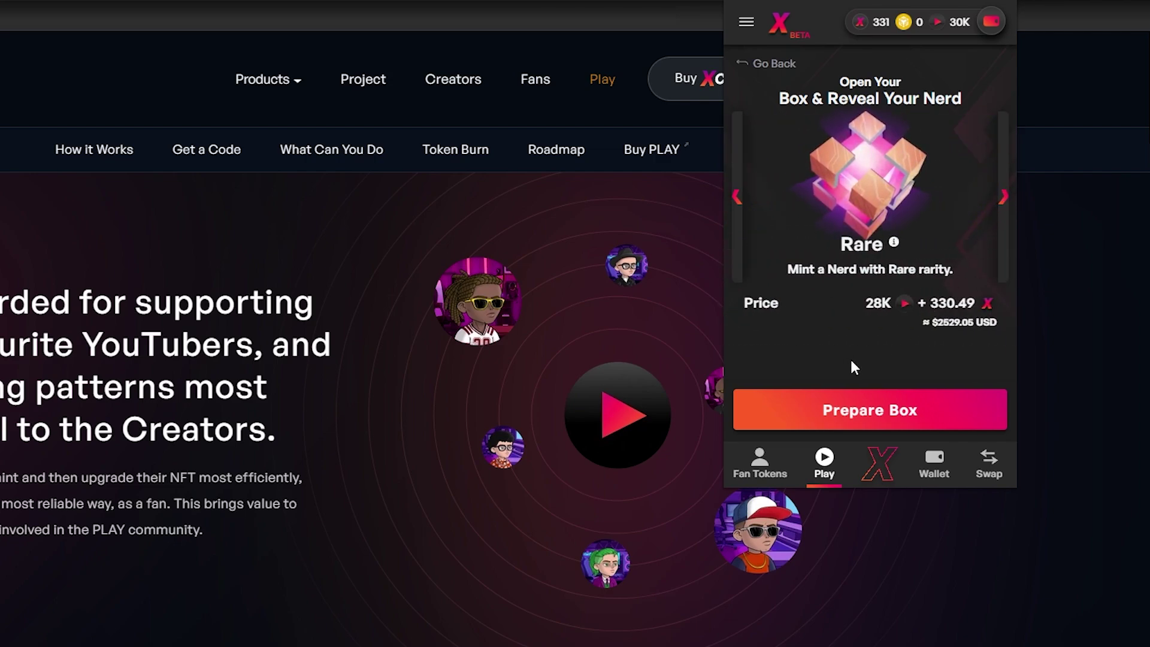
Step: Prepare the Rare box, confirming its fee, then calculate the ≈0.000875784 BNB opening fee
click(877, 418)
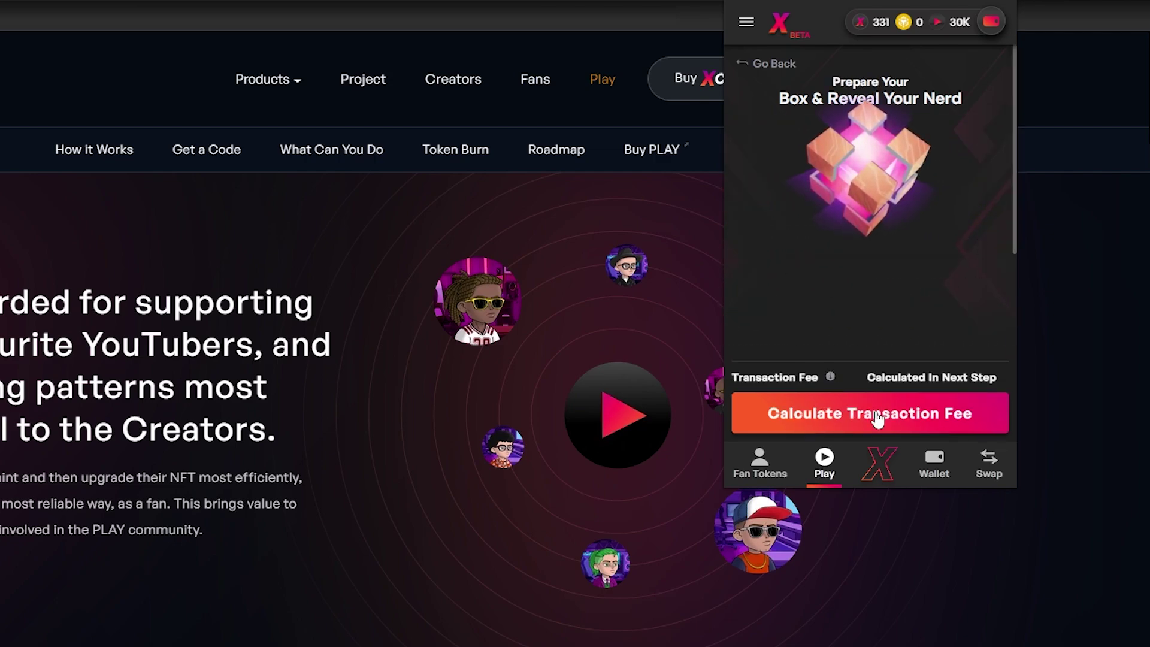
click(876, 416)
click(948, 418)
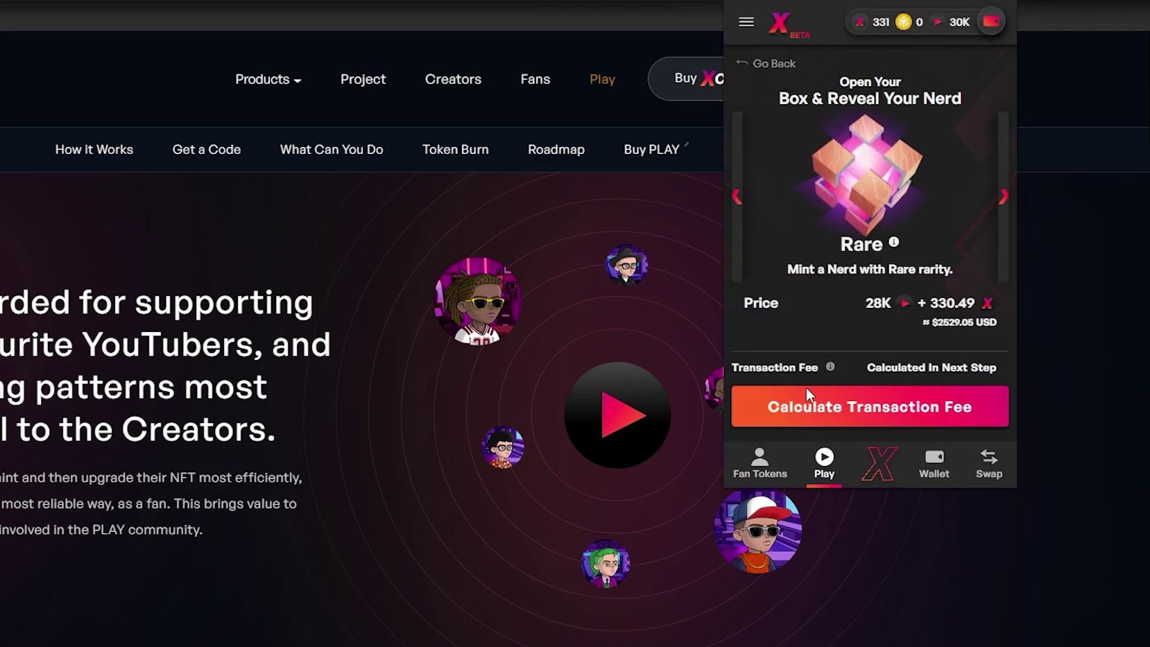
click(904, 427)
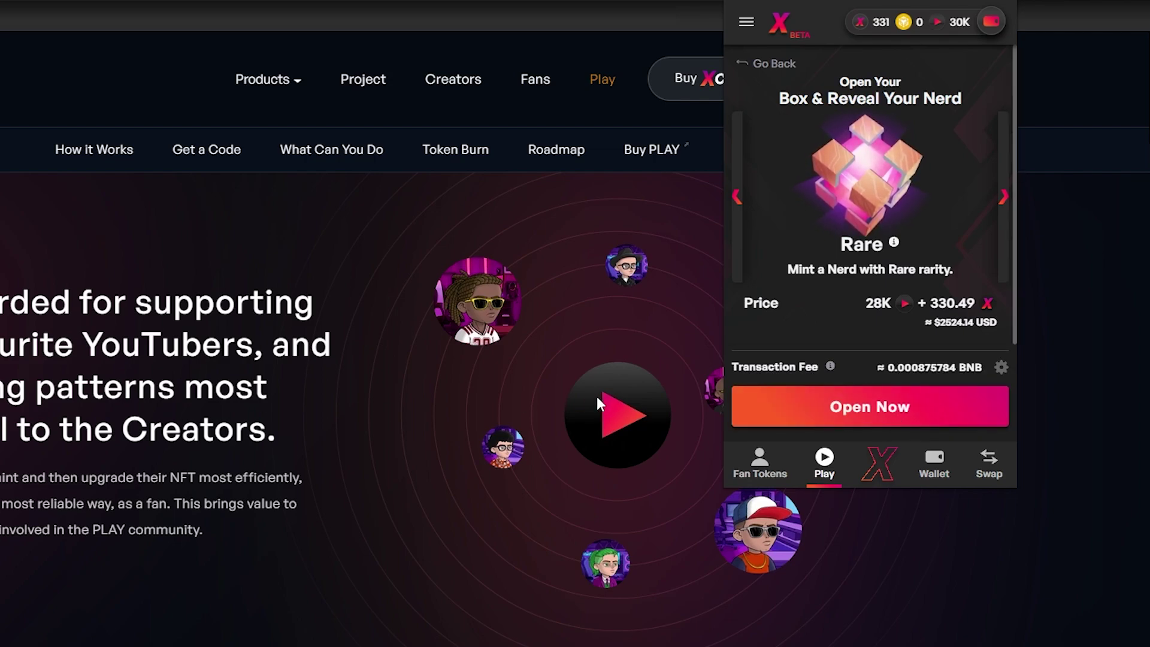
Step: Open the Rare box to reveal Nerd #10808, a level 27 Music Nerd
click(773, 416)
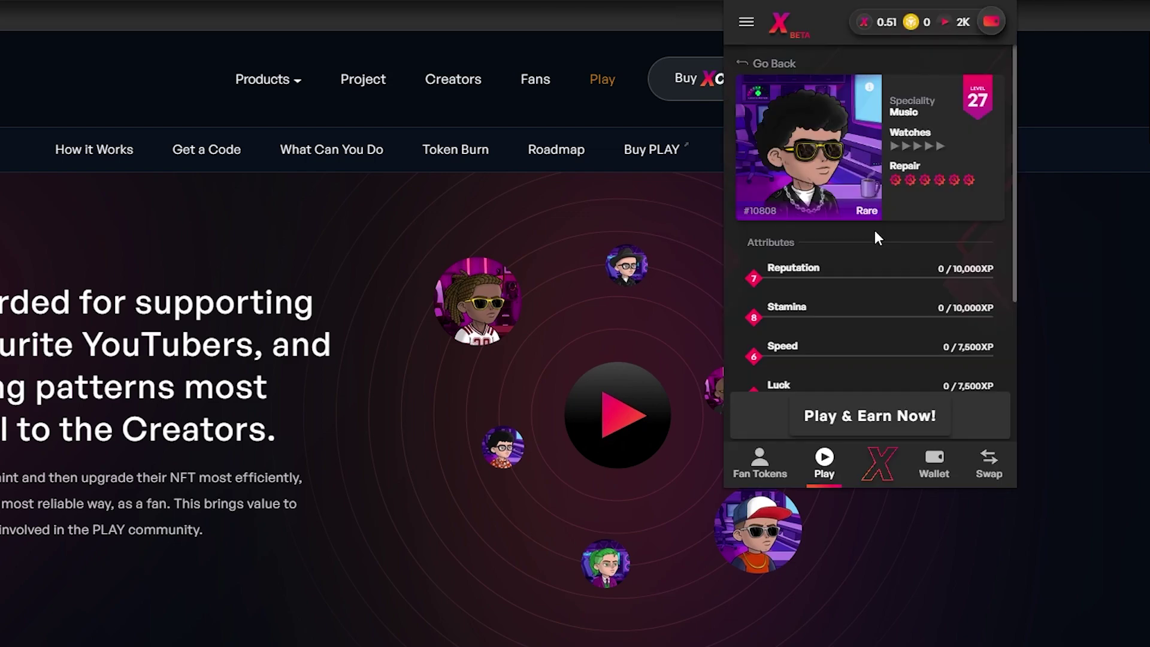
scroll(876, 231, down, 2)
scroll(875, 232, up, 2)
Step: Activate Nerd #10808 for Play & Earn and accept the activation notice
click(877, 416)
click(917, 366)
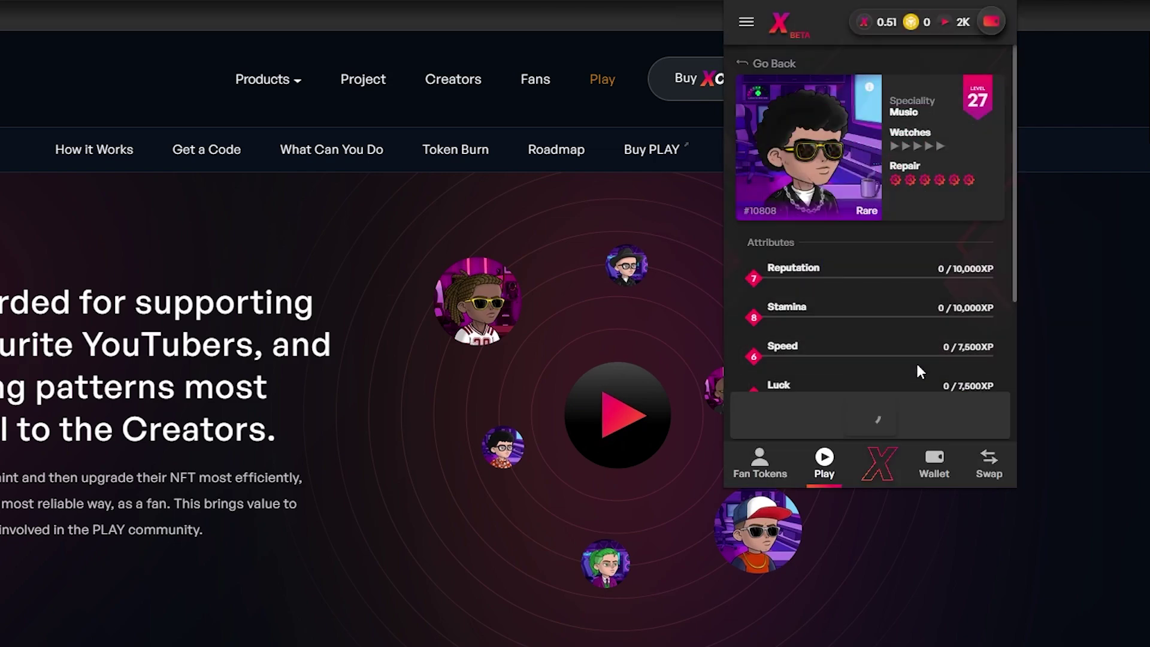
click(915, 361)
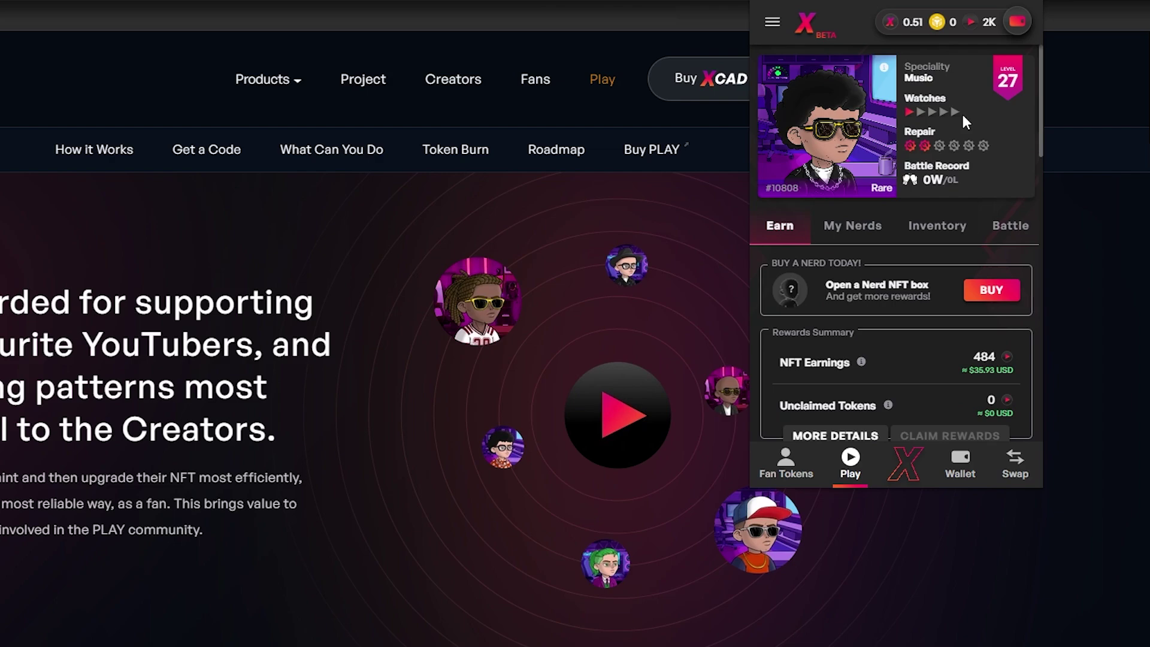
Step: Filter the channel list to the Music speciality
scroll(959, 114, down, 3)
scroll(918, 159, up, 3)
scroll(936, 264, down, 1)
scroll(937, 265, down, 1)
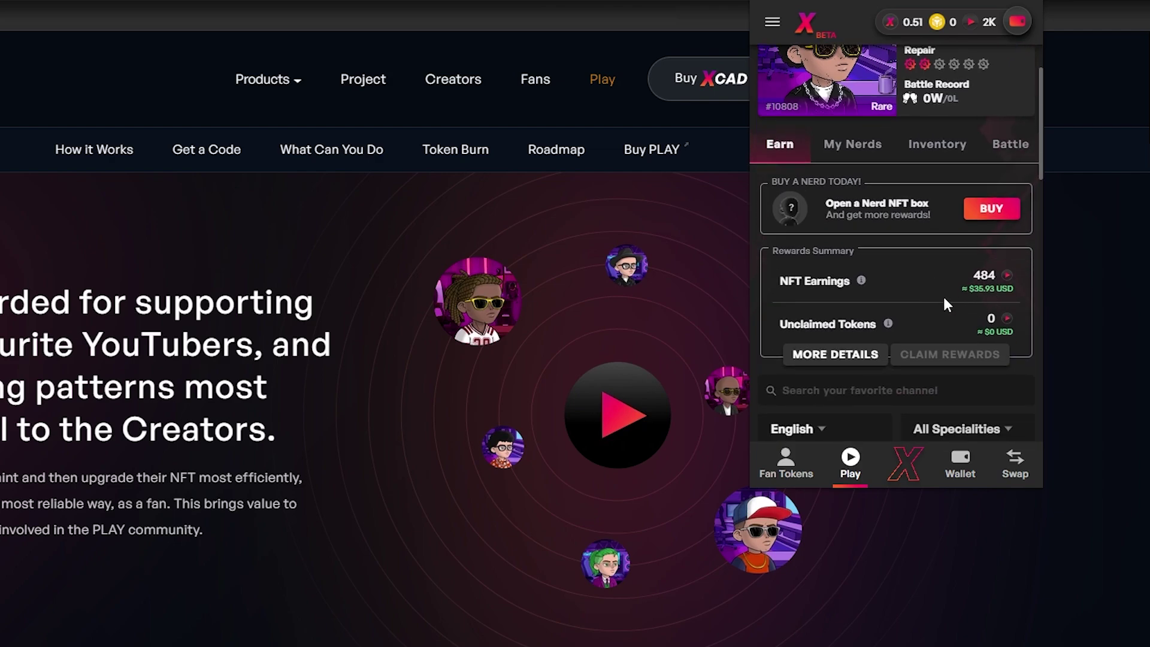
scroll(933, 318, up, 1)
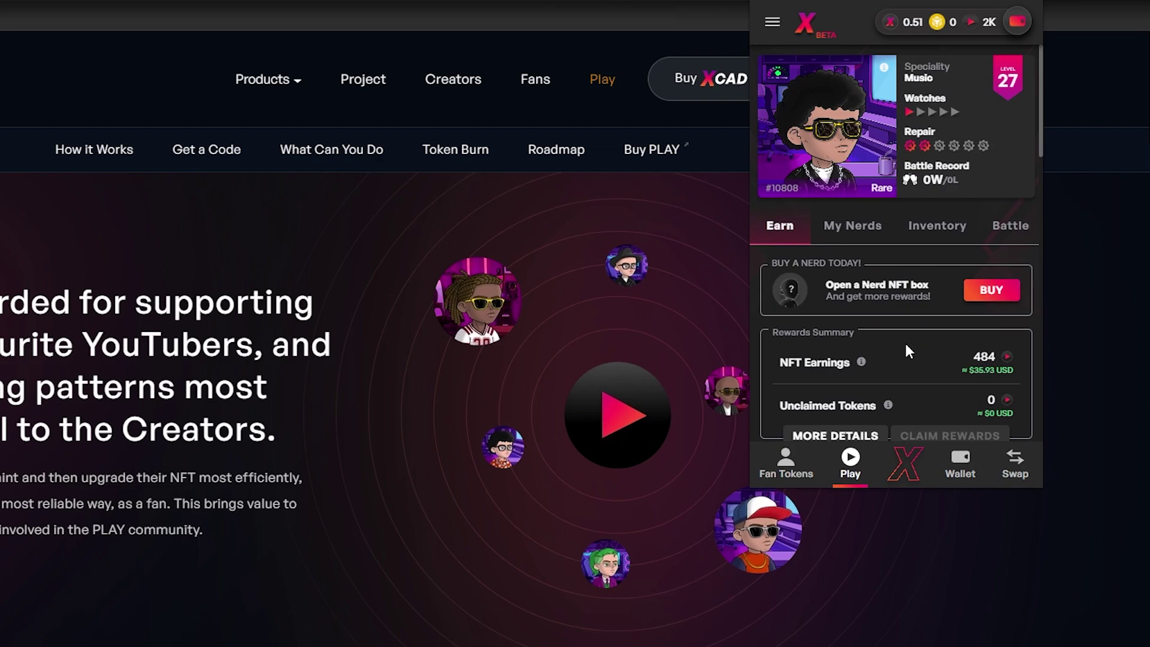
scroll(906, 347, down, 3)
click(959, 266)
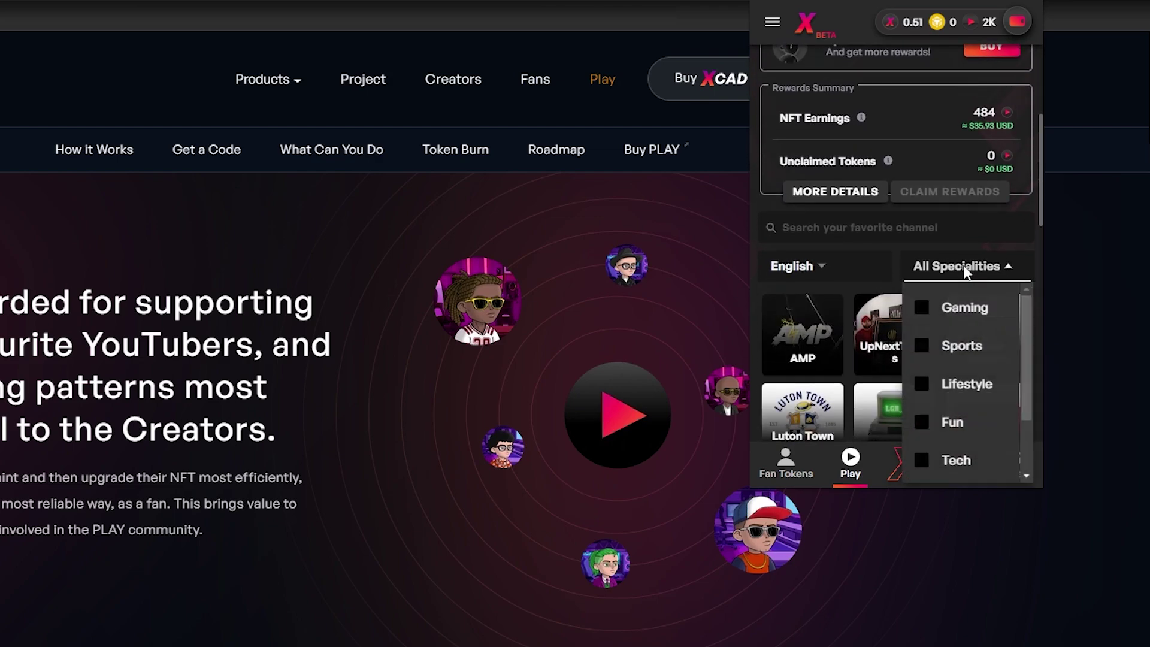
scroll(970, 402, down, 2)
click(921, 463)
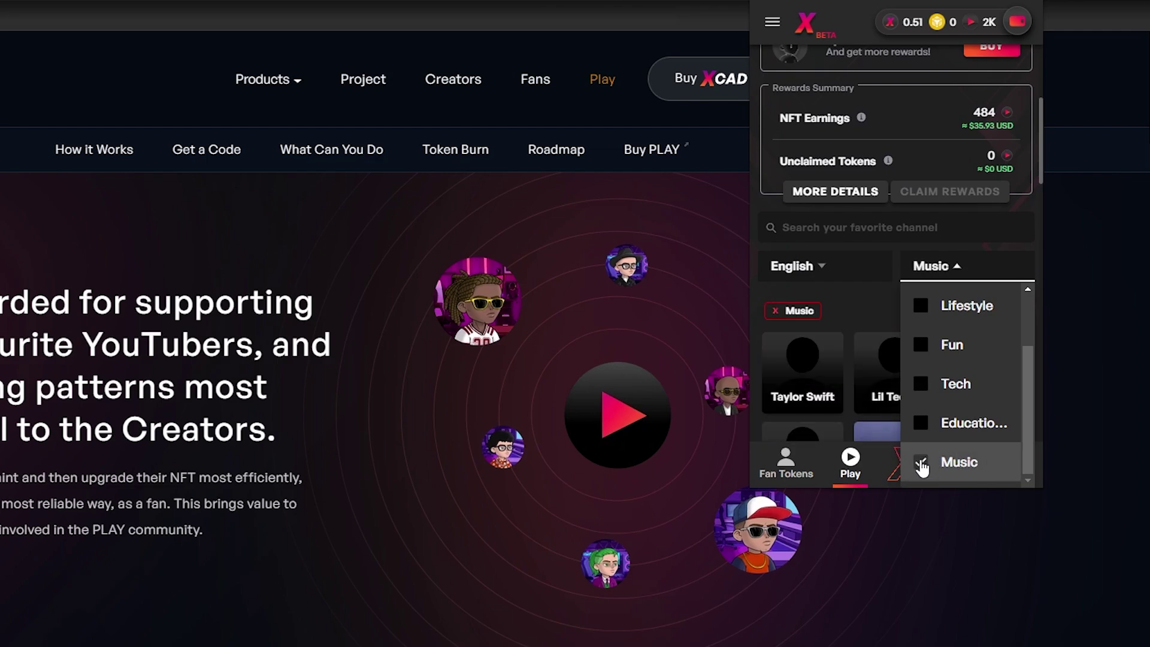
click(958, 271)
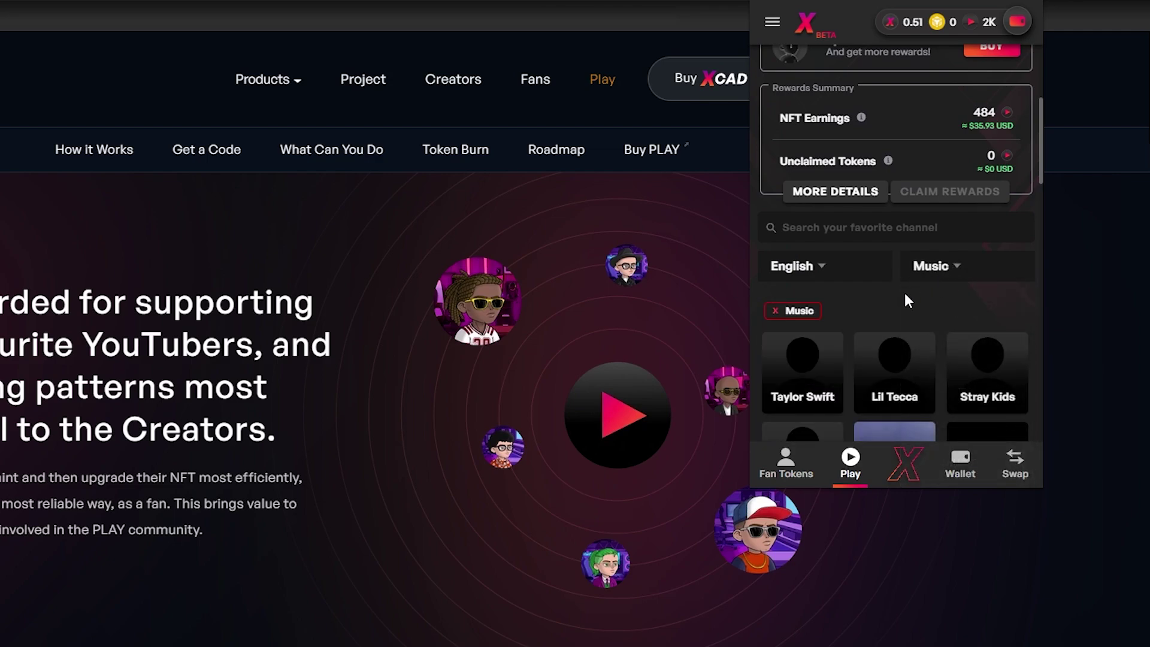
Step: Look over the channel language options, then open Lil Tecca's YouTube channel
scroll(906, 294, down, 3)
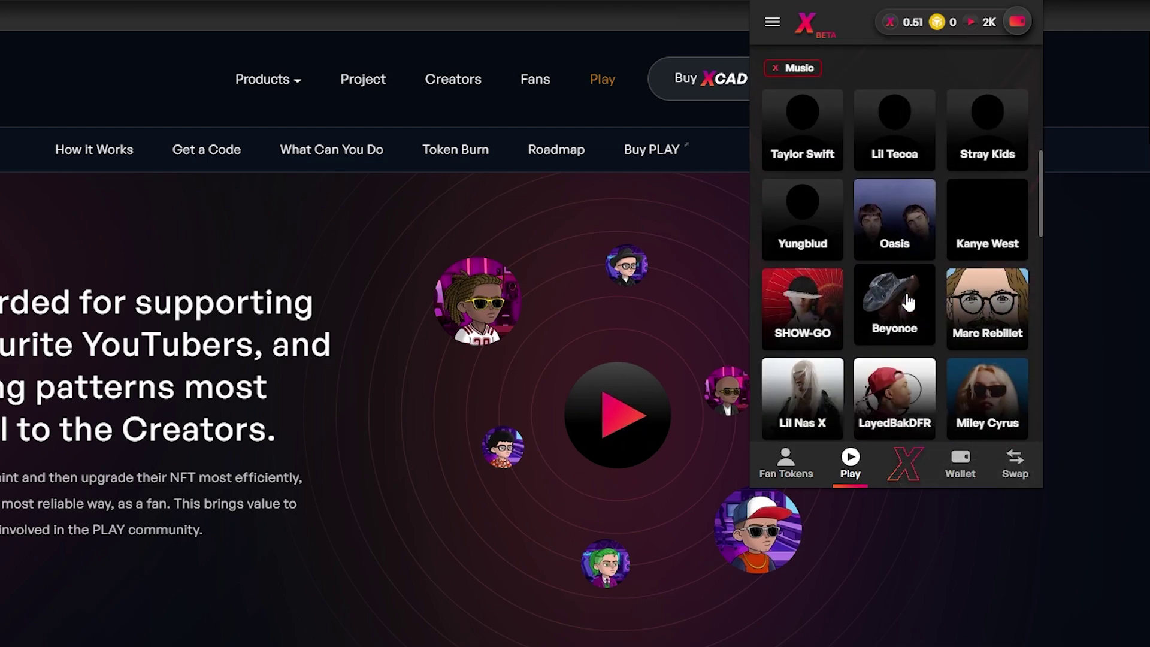
scroll(875, 184, up, 2)
click(826, 192)
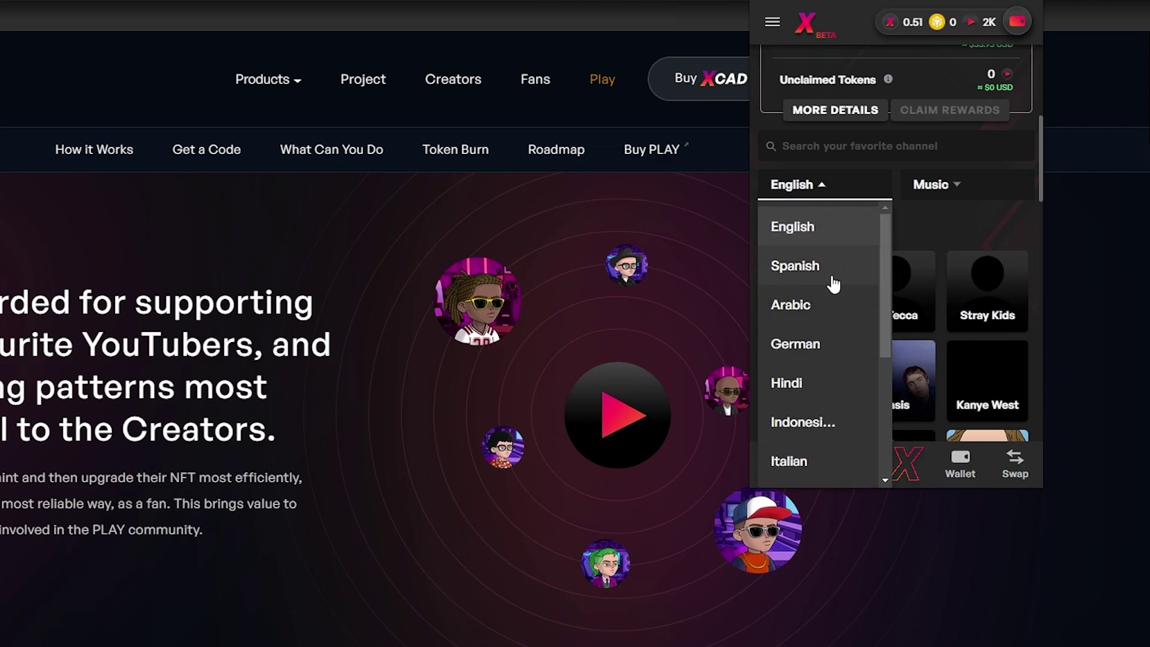
scroll(834, 285, down, 3)
scroll(834, 283, up, 3)
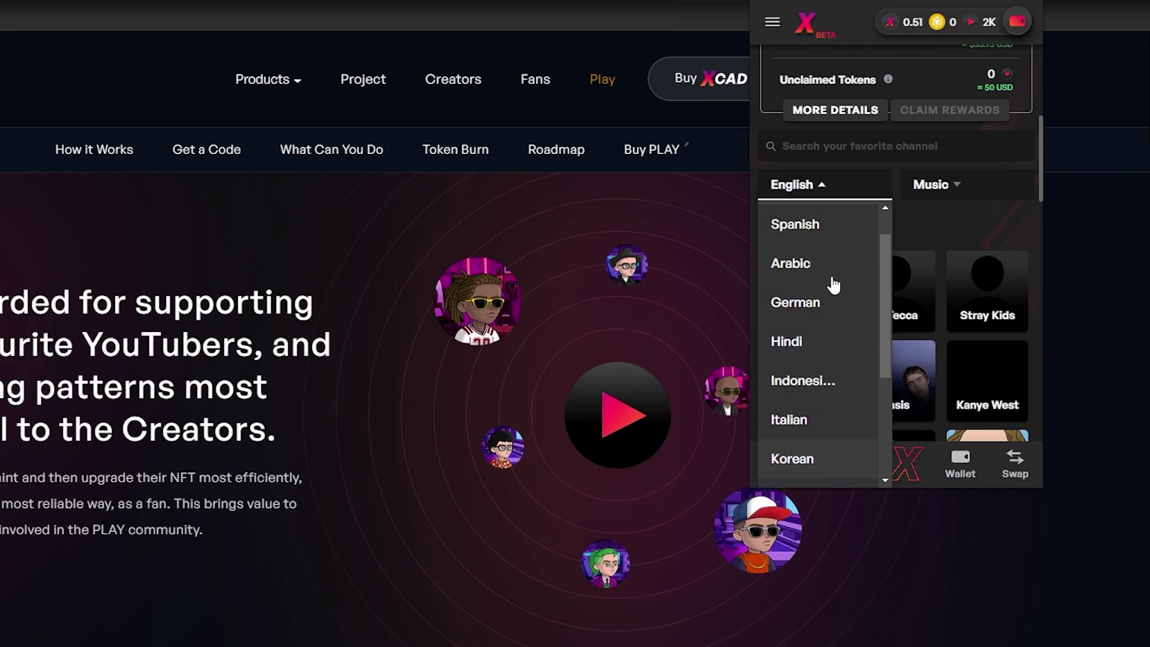
click(835, 196)
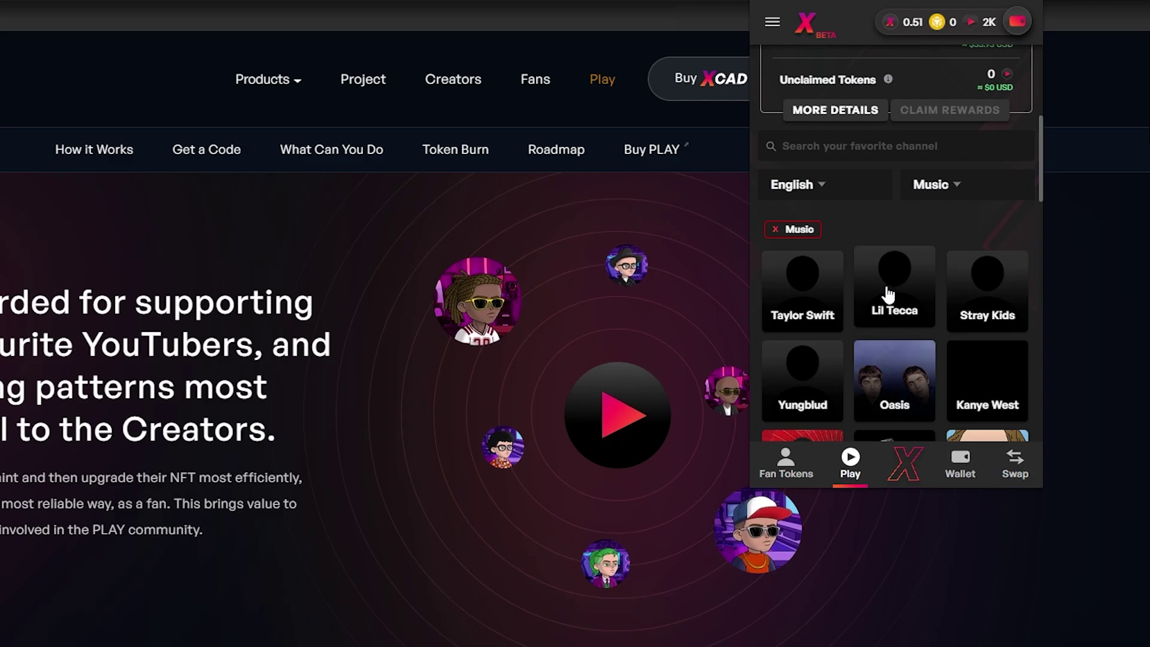
click(884, 272)
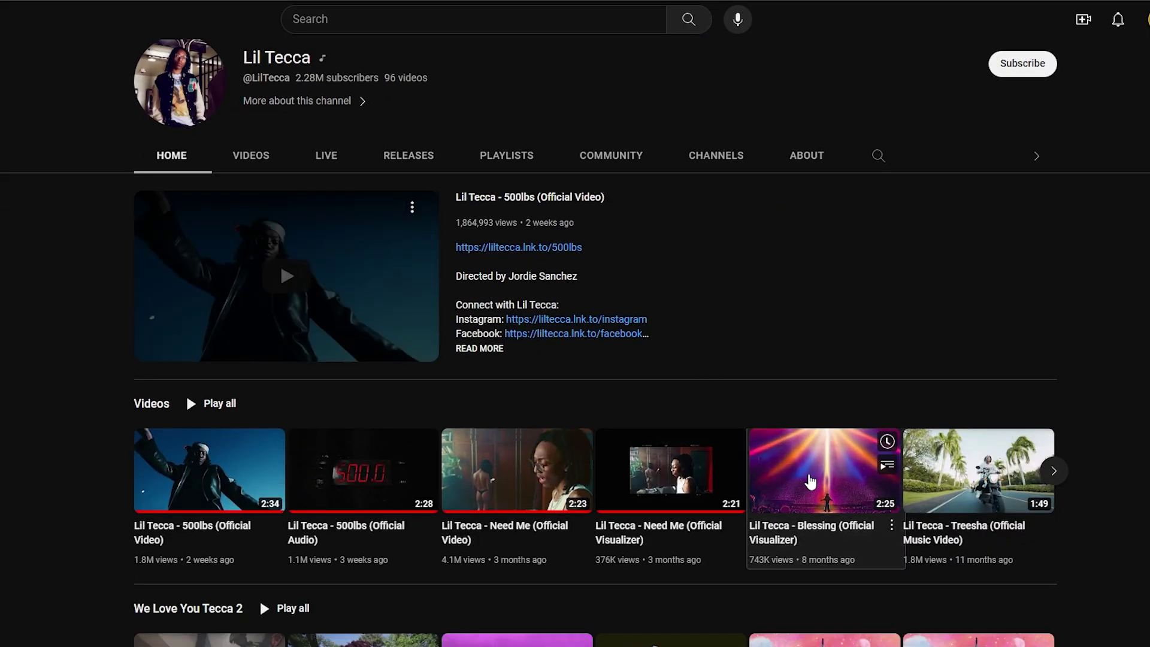
Step: Play 'Lil Tecca - Blessing (Official Visualizer)' from the channel's Videos row
click(803, 476)
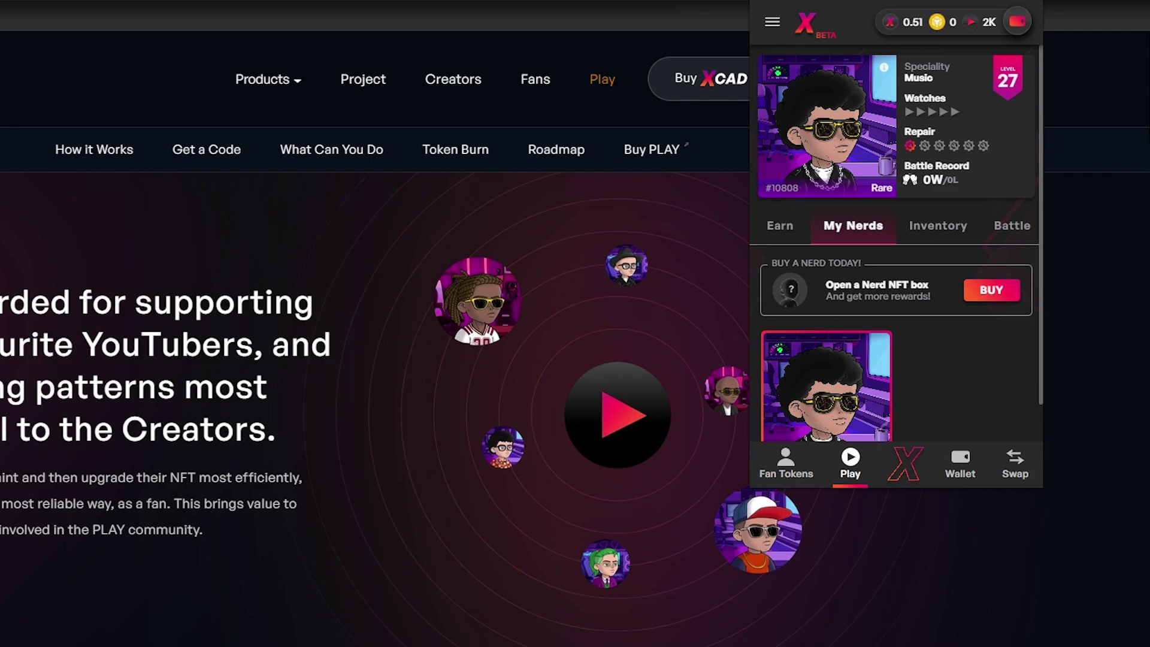
click(781, 226)
scroll(904, 312, down, 2)
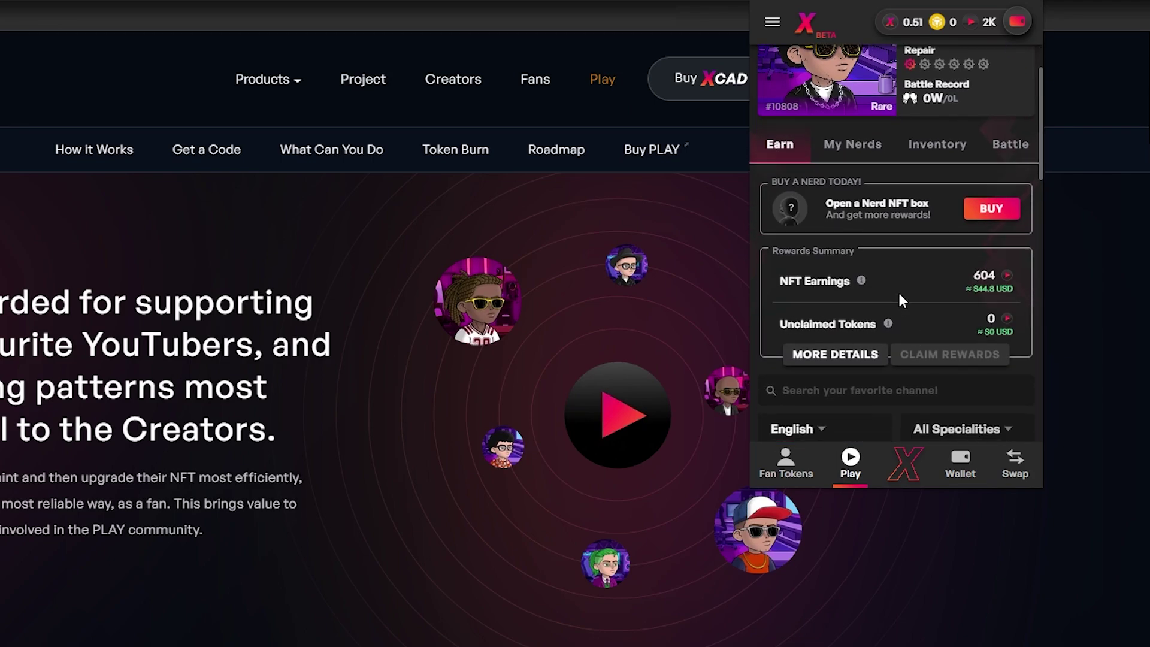
scroll(901, 296, up, 2)
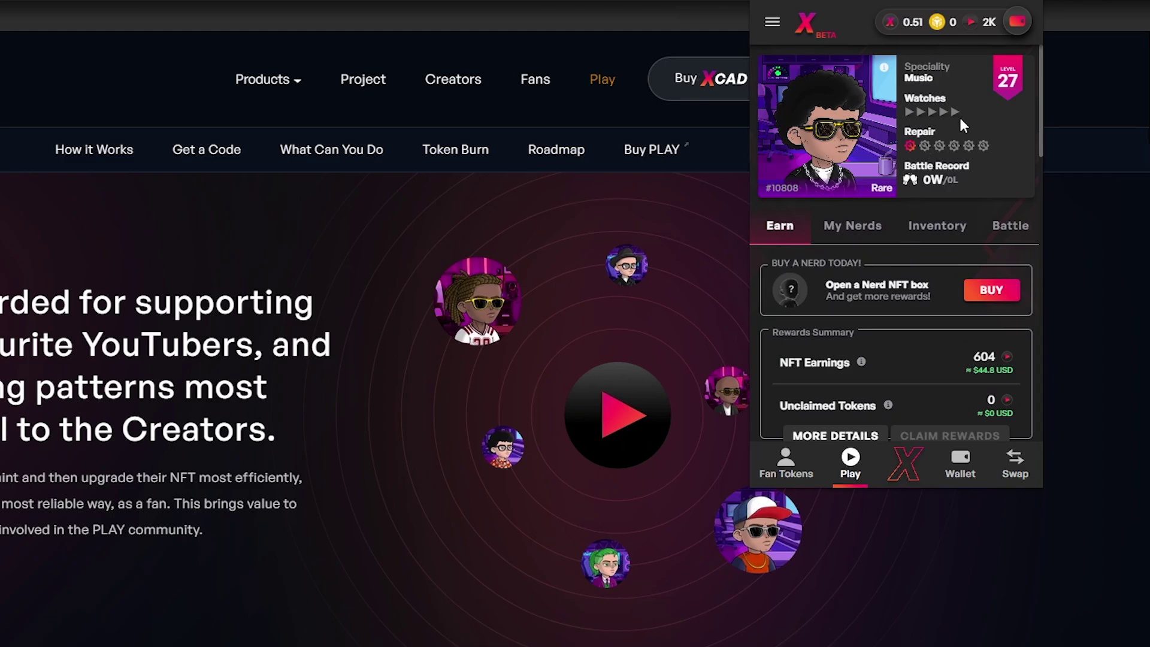
scroll(956, 126, down, 4)
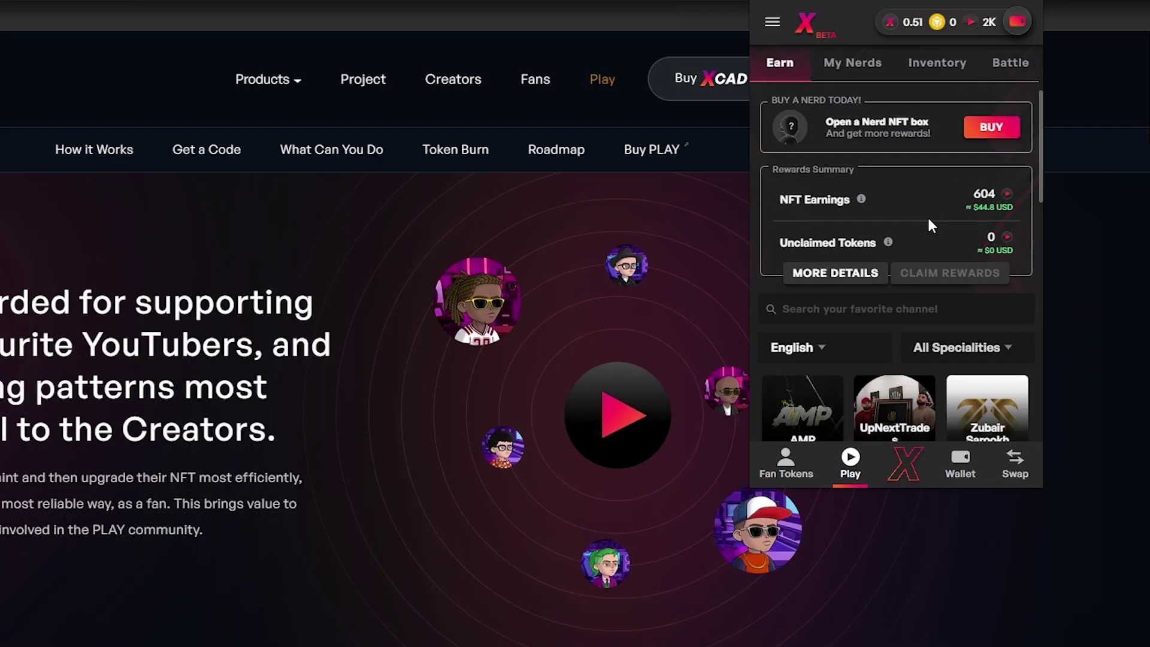
scroll(928, 216, up, 4)
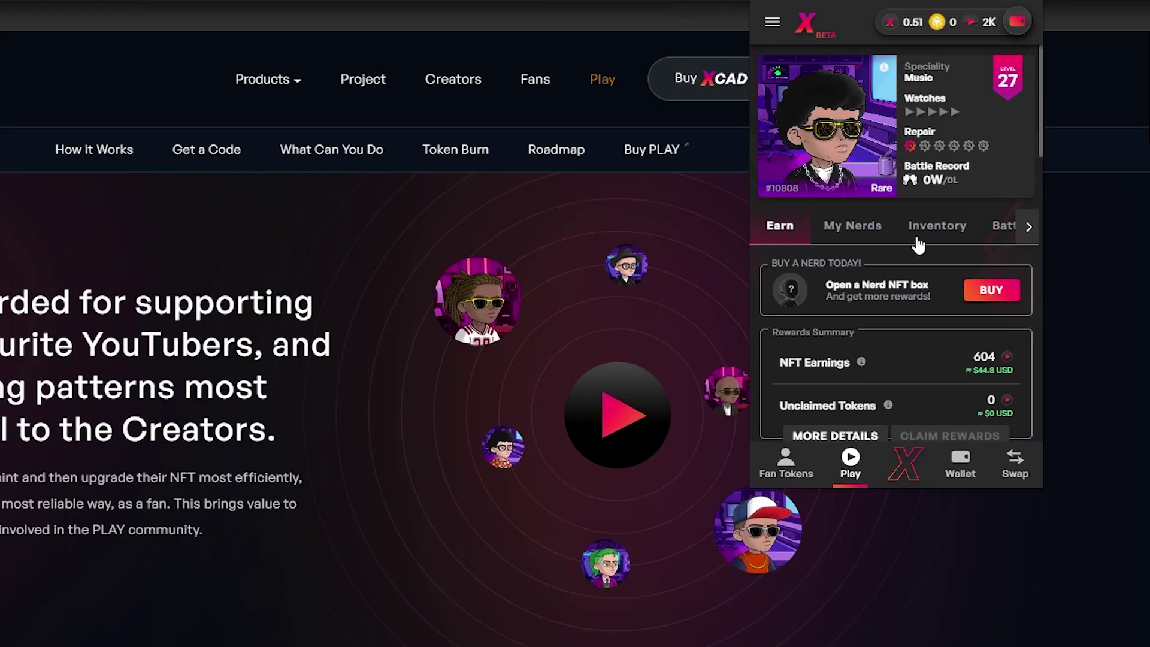
click(853, 225)
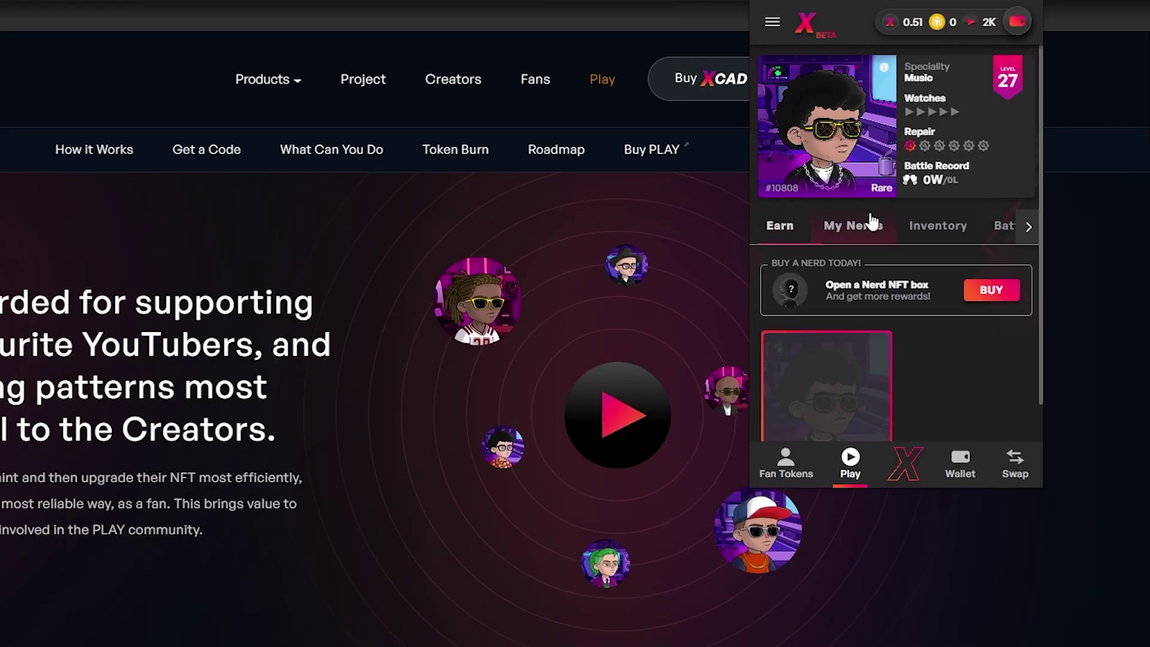
click(829, 369)
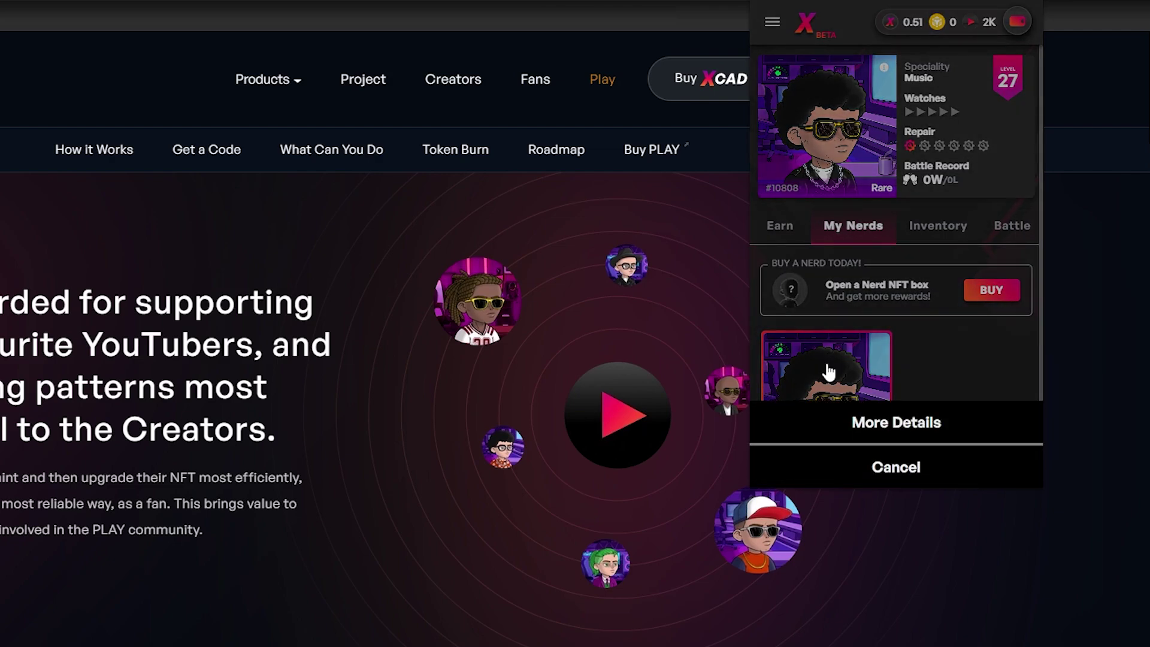
click(863, 422)
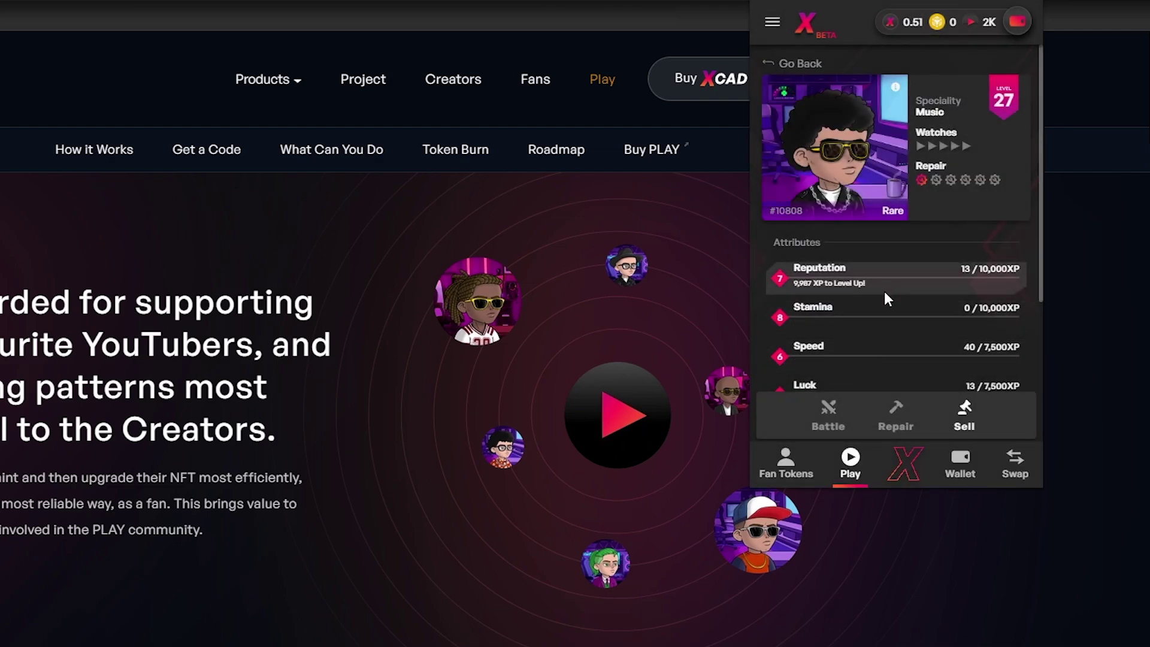
scroll(870, 307, down, 2)
scroll(887, 269, up, 2)
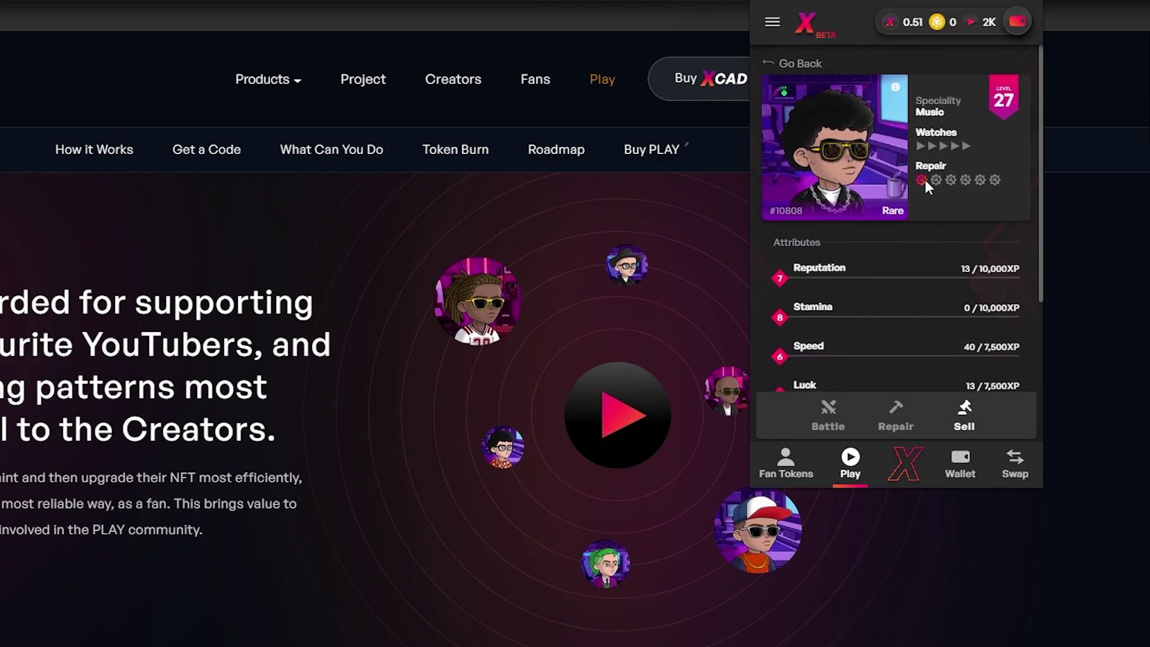
scroll(948, 168, down, 2)
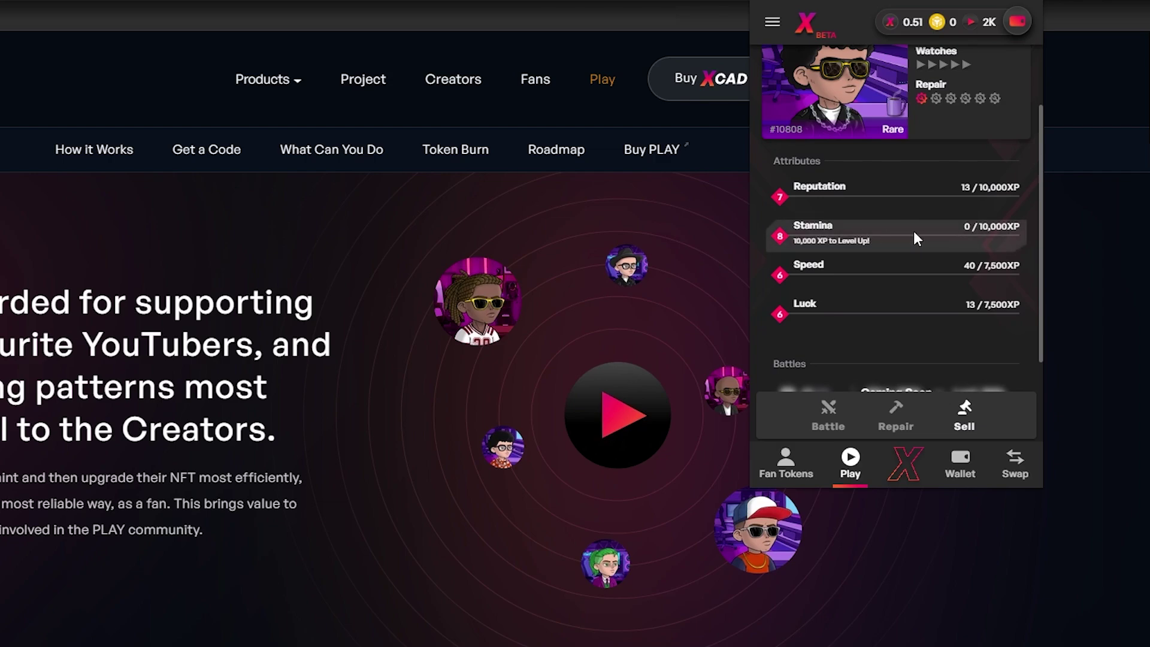
scroll(915, 241, up, 2)
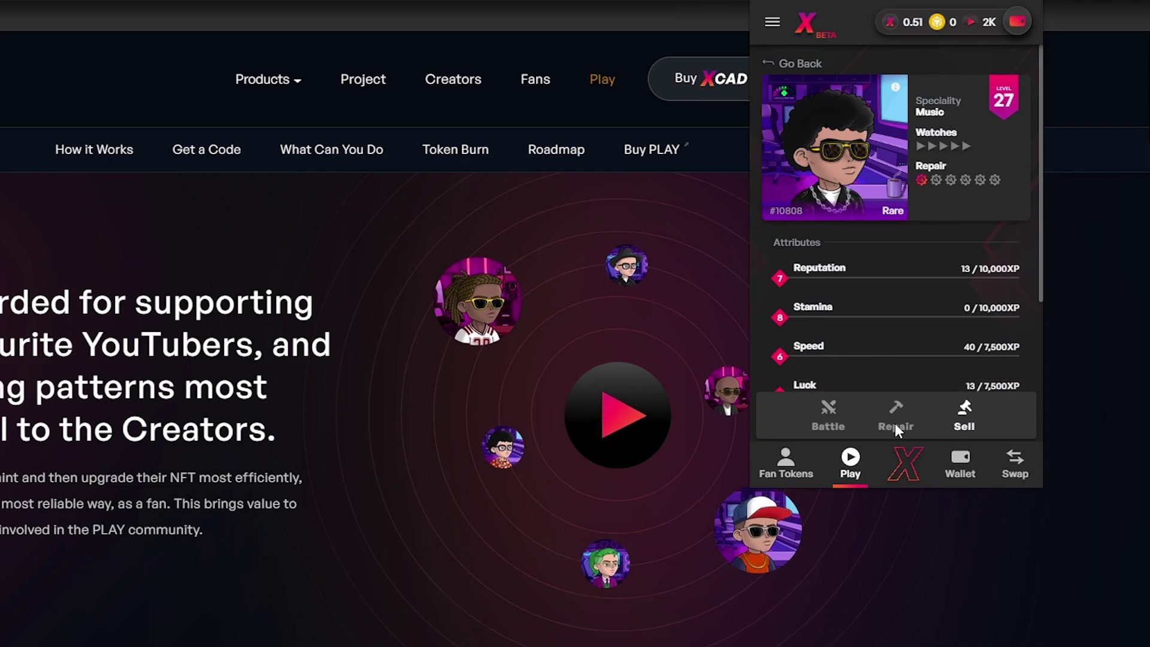
click(772, 62)
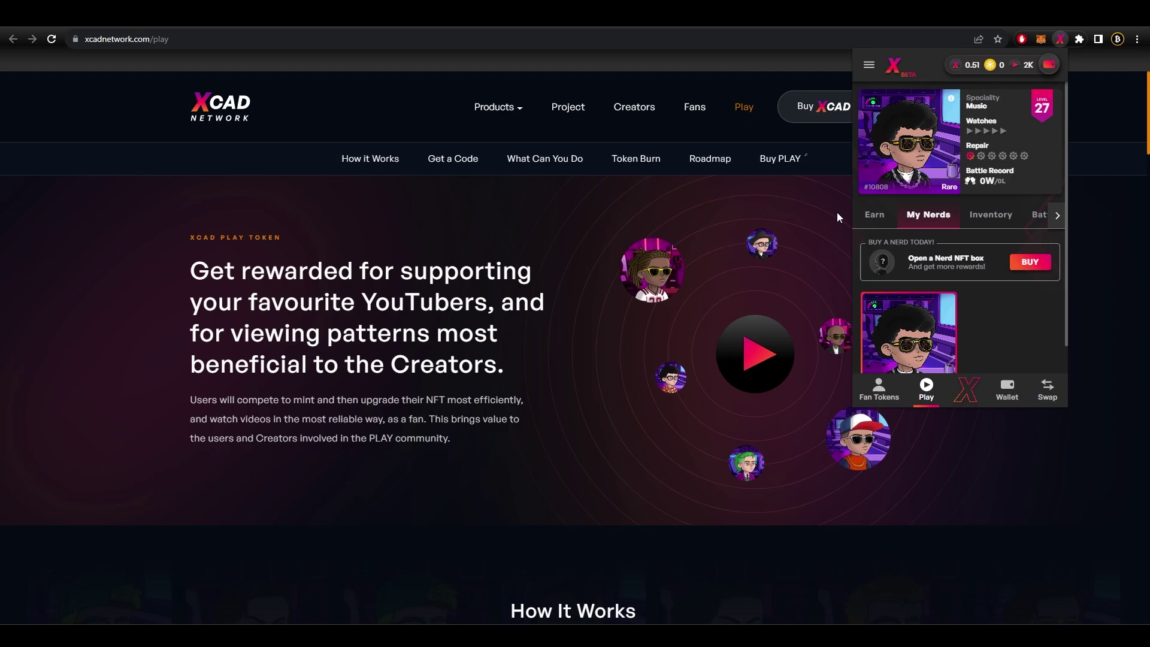
Step: Dismiss the XCAD popup and show the PLAY page's Roadmap with its 2023 Q2–Q4 milestones
click(727, 231)
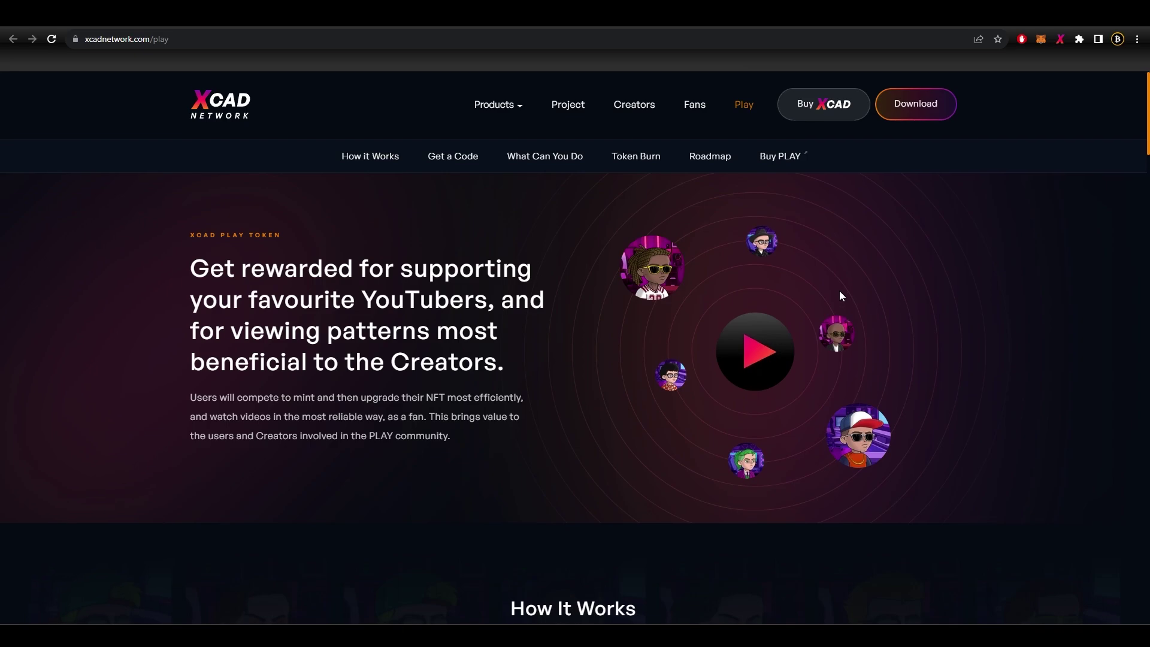
scroll(842, 295, down, 8)
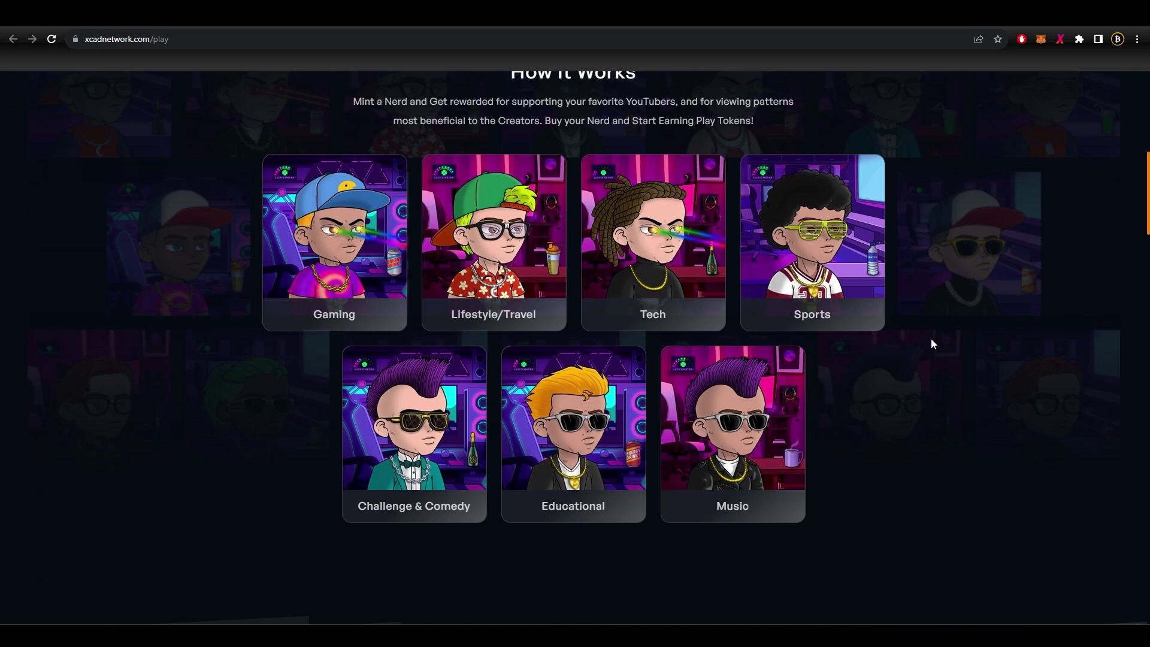
scroll(932, 344, up, 1)
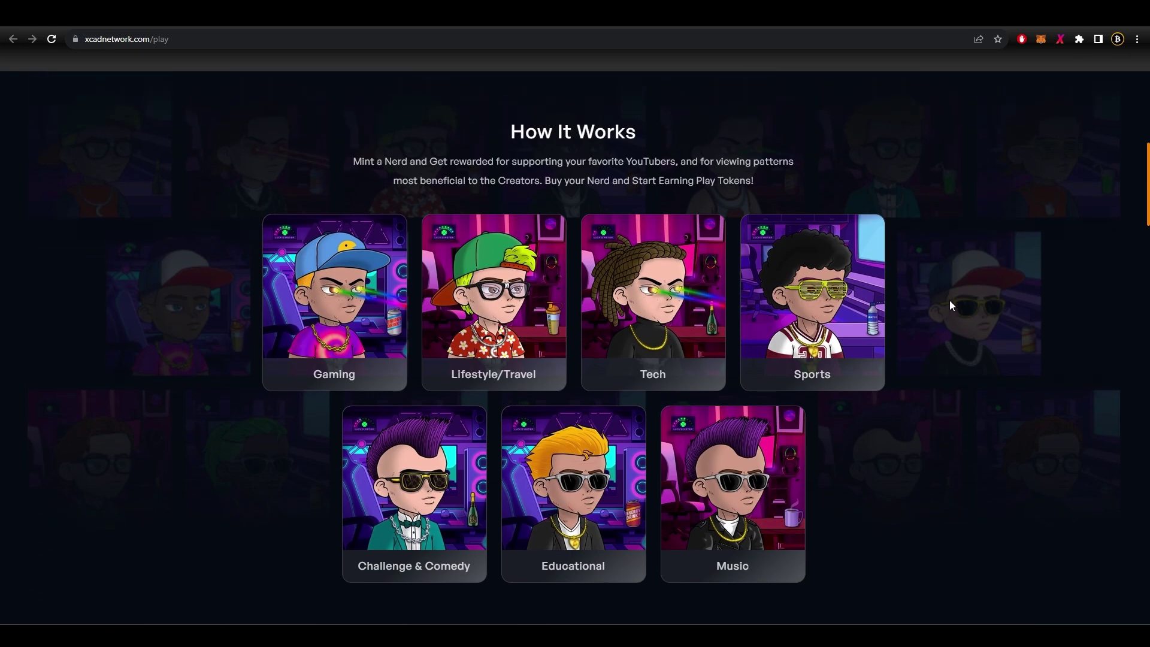
click(871, 69)
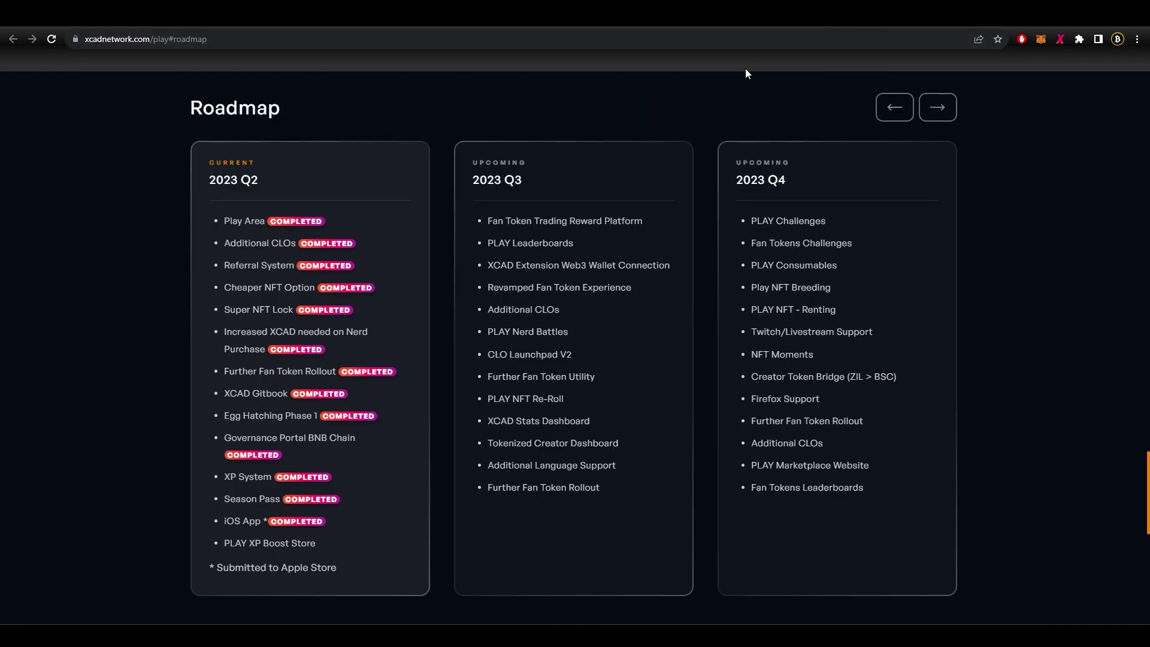